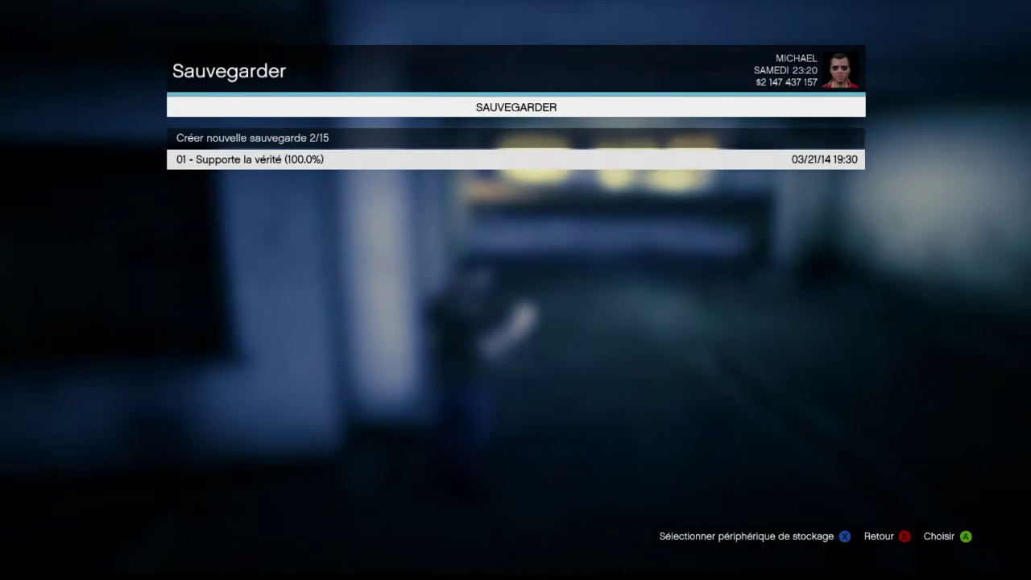
Save the game over slot 01, "Supporte la vérité (100.0%)", and quit to the Xbox 360 dashboard.
key(Return)
key(Return)
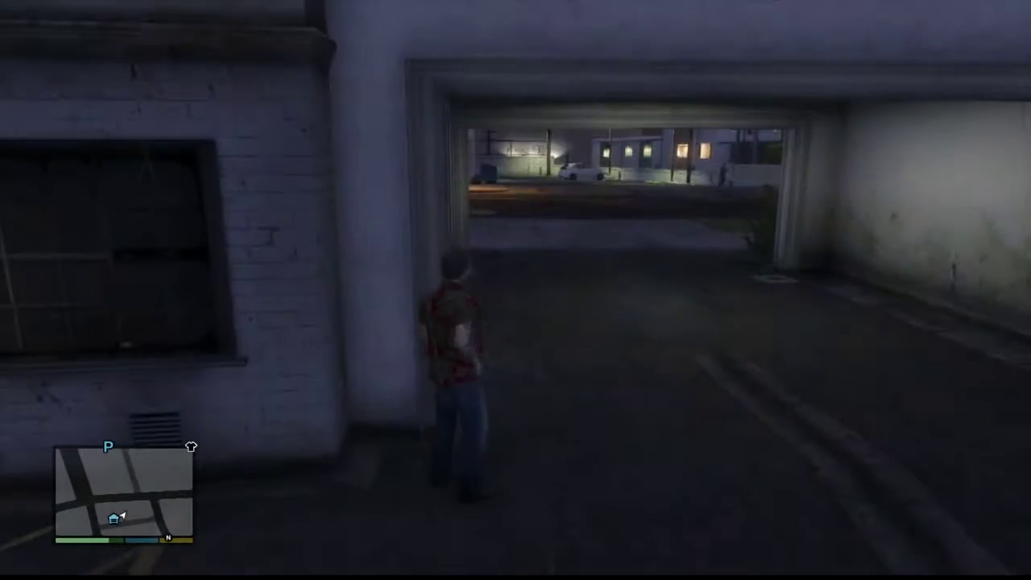
key(Escape)
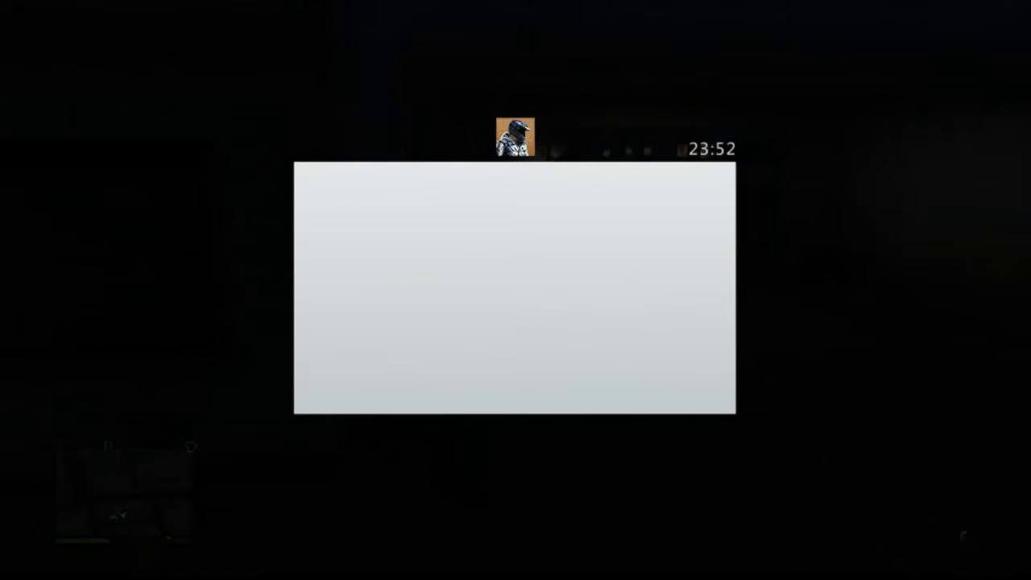
key(y)
key(Return)
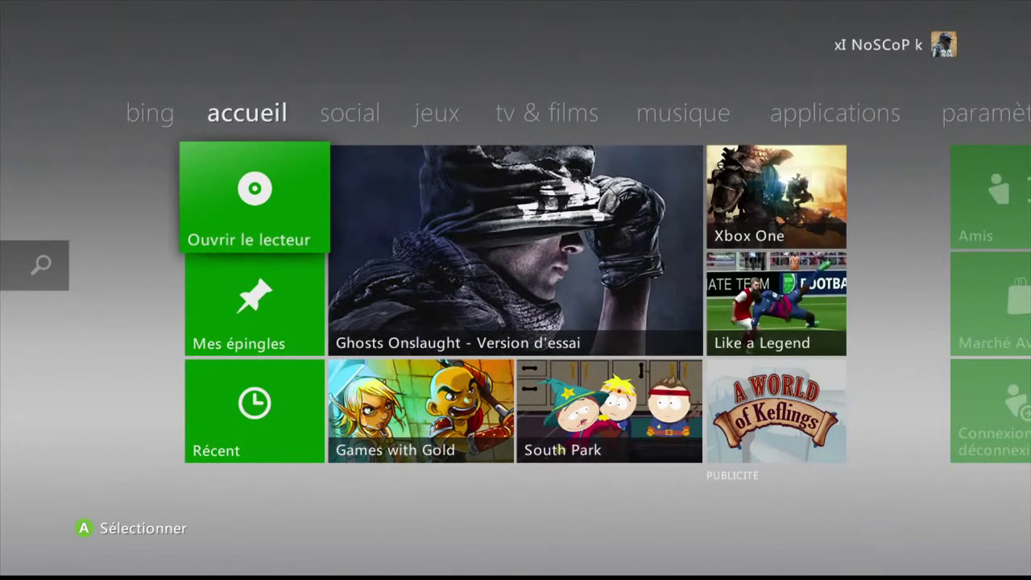
Open the list of storage devices in the console's system settings.
key(Right)
key(Right)
key(Right)
key(Right)
key(Right)
key(Right)
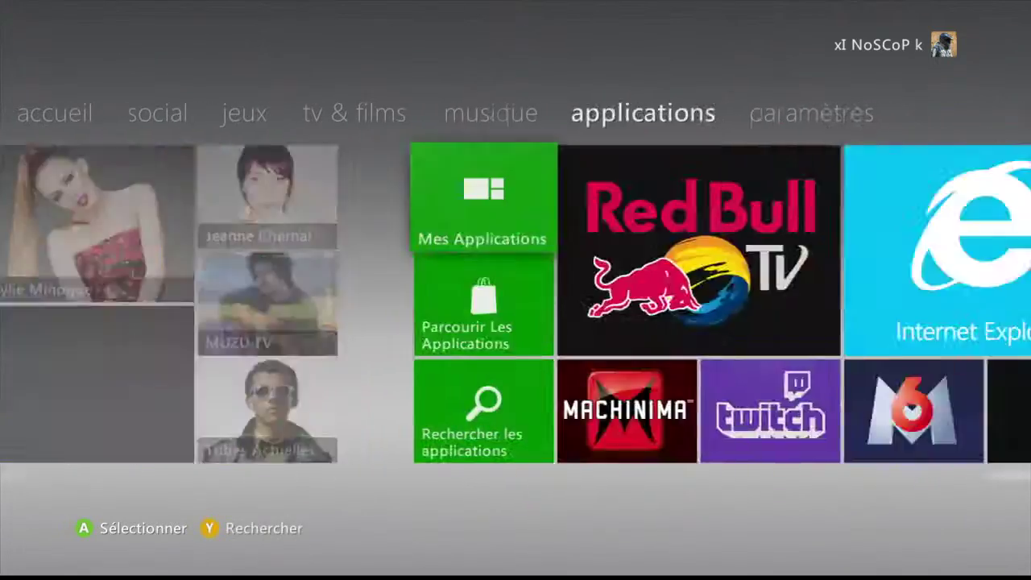
key(Return)
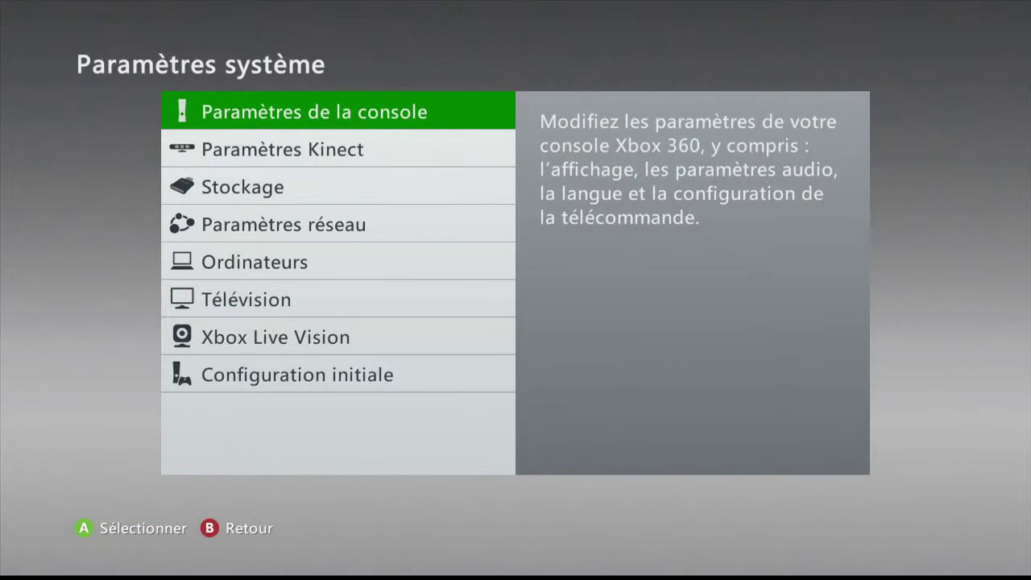
key(Down)
key(Down)
key(Return)
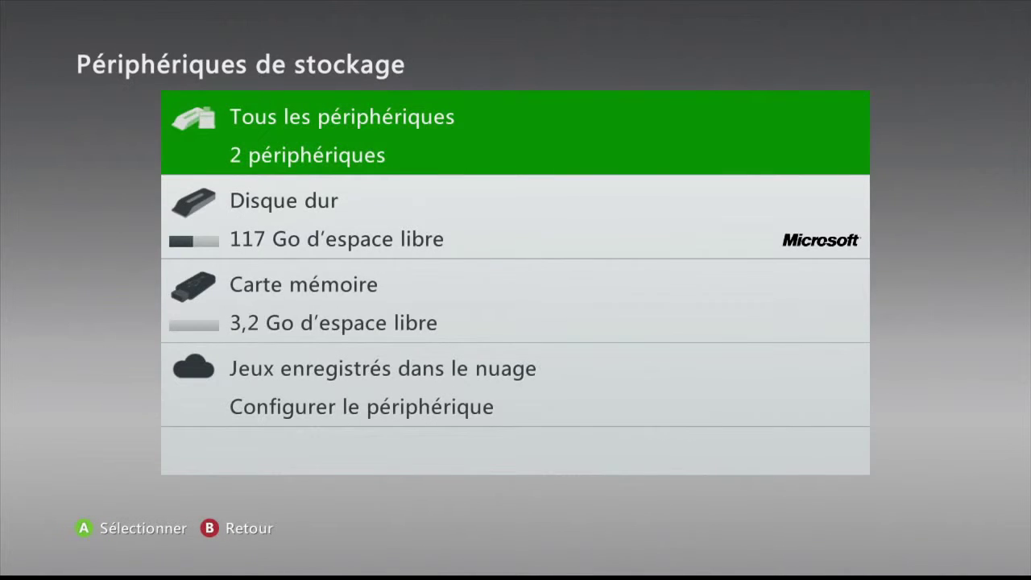
Delete the GTA V save "Supporte la vérité (100.0%)" dated 03/21/14 19:30:43 from the memory card and return to the storage devices.
key(Down)
key(Down)
key(Return)
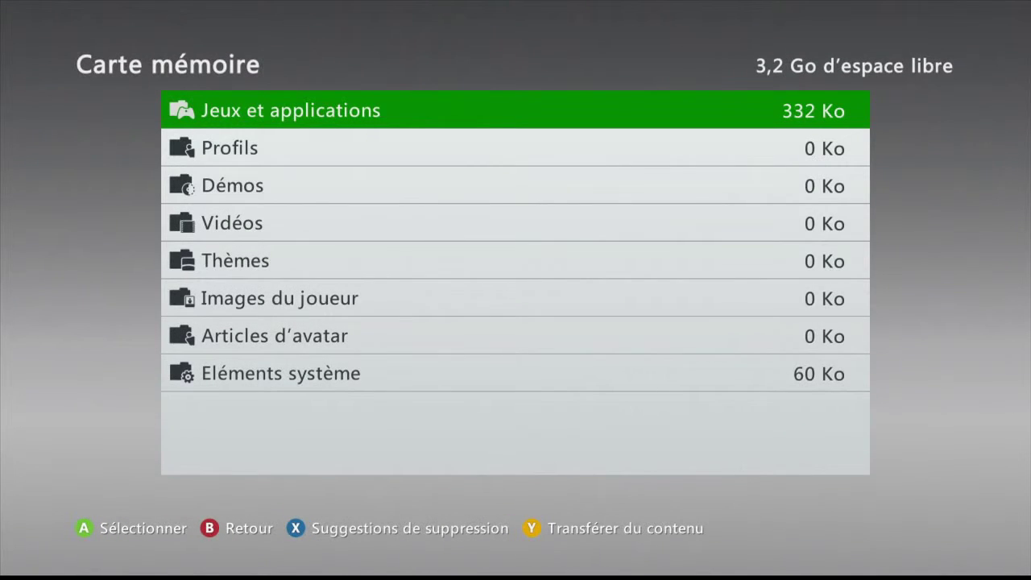
key(Return)
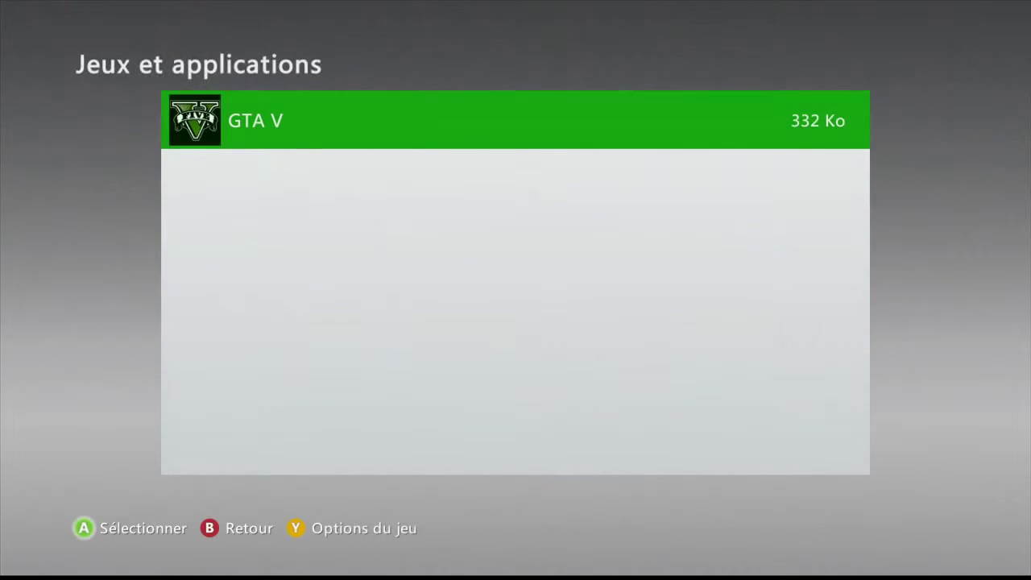
key(Return)
key(Return)
key(Down)
key(Down)
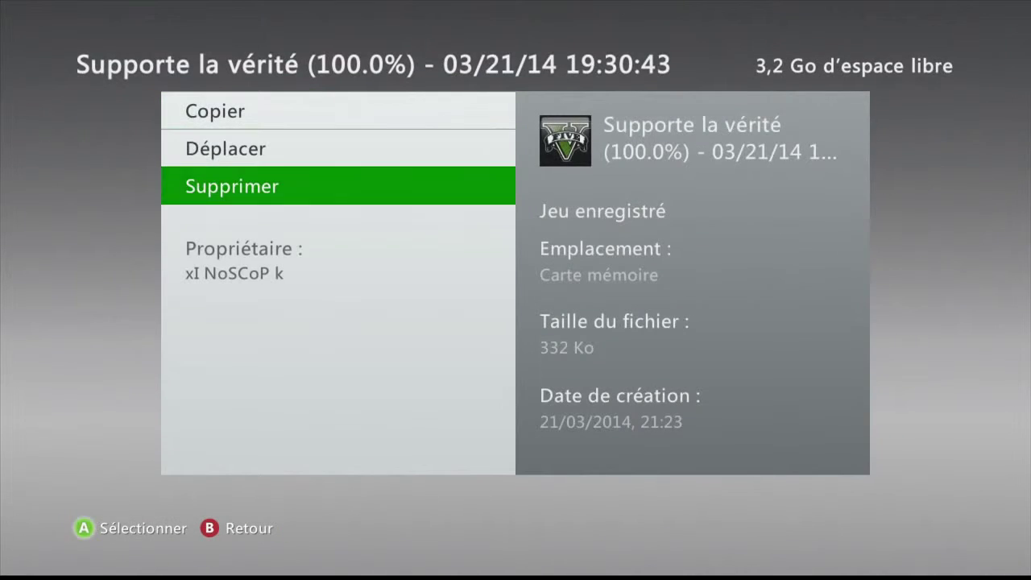
key(Return)
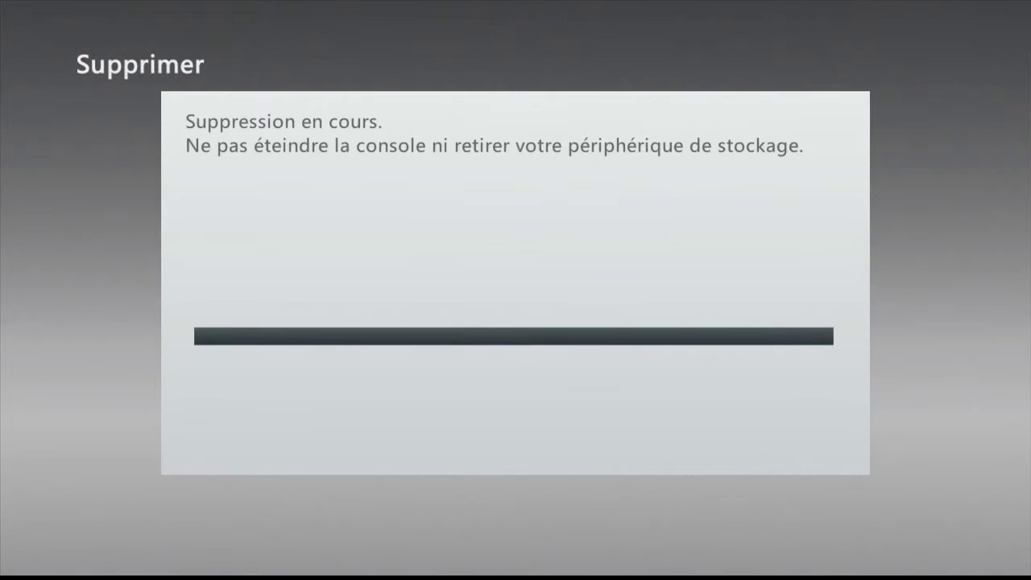
key(Escape)
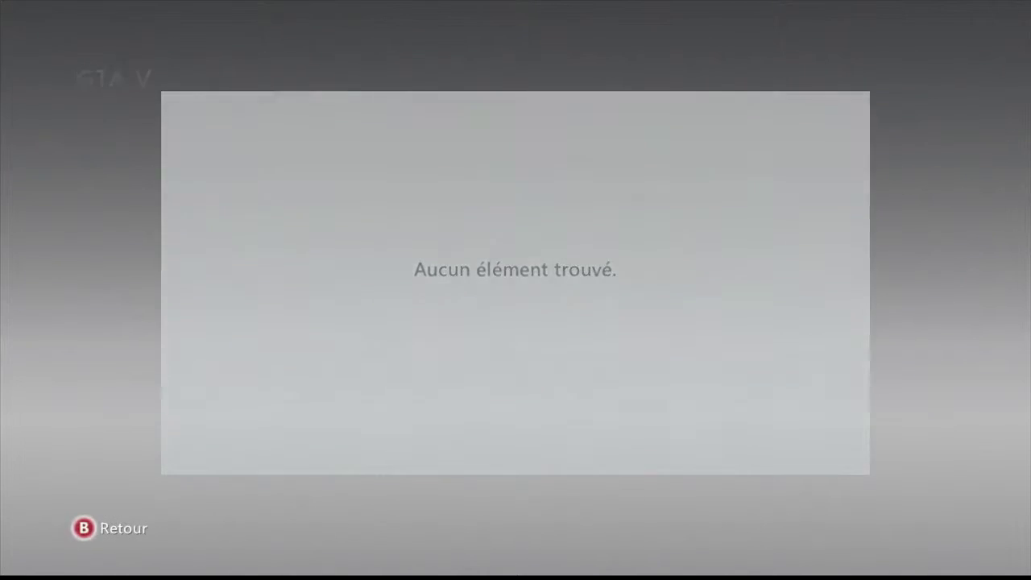
key(Escape)
key(Escape)
Open the GTA V content among the games and applications stored on the hard drive.
key(Up)
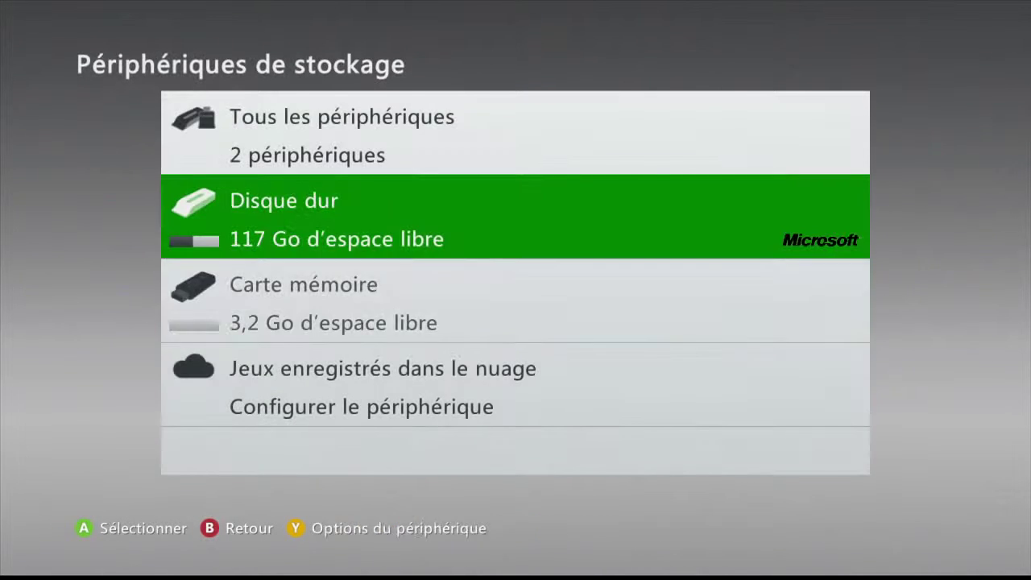
key(Return)
key(Return)
key(Down)
key(Down)
key(Down)
key(Down)
key(Down)
key(Down)
key(Down)
key(Down)
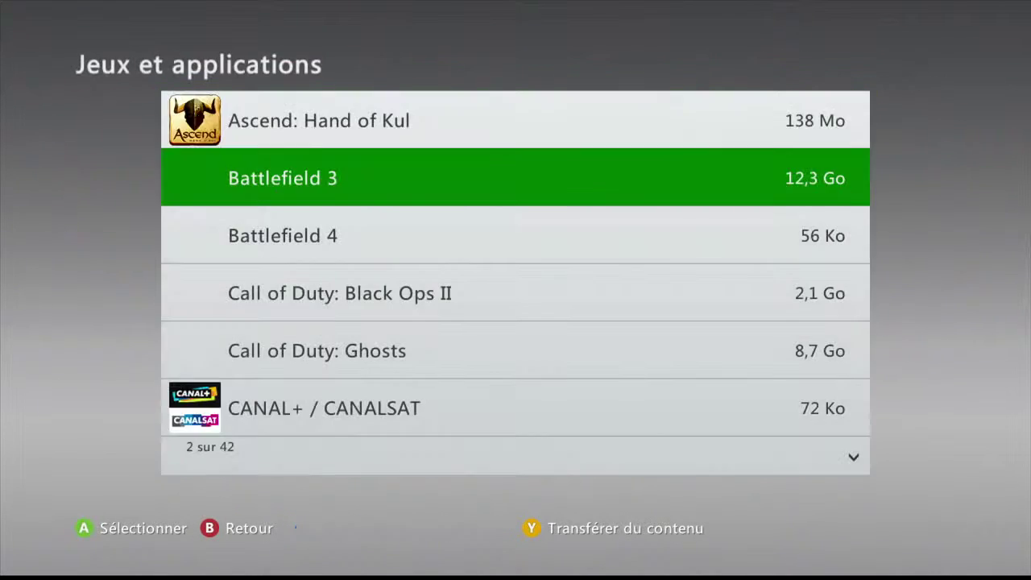
key(Down)
key(Down)
key(Down)
key(Down)
key(Down)
key(Down)
key(Down)
key(Down)
key(Down)
key(Down)
key(Down)
key(Down)
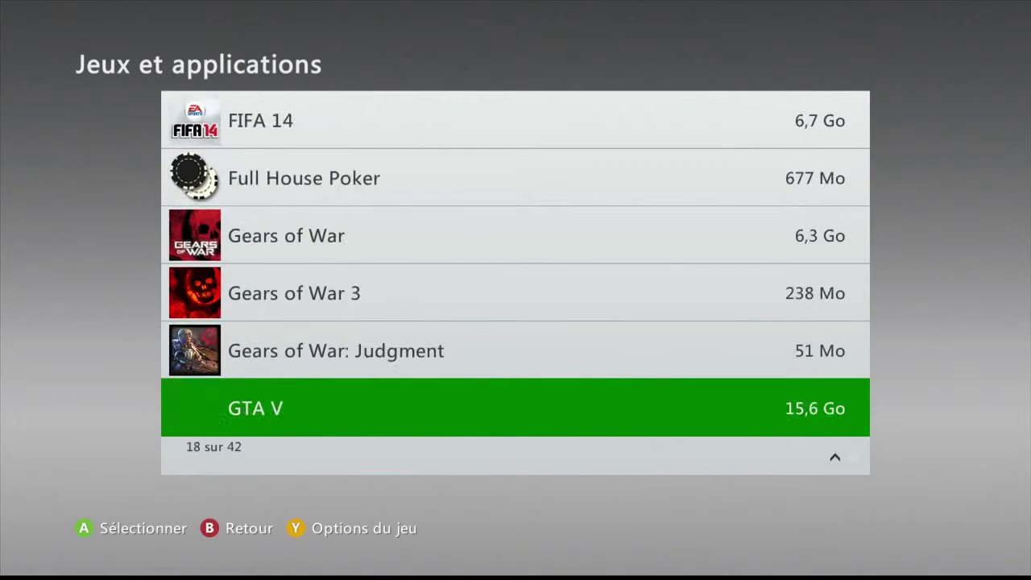
key(Up)
key(Up)
key(Up)
key(Return)
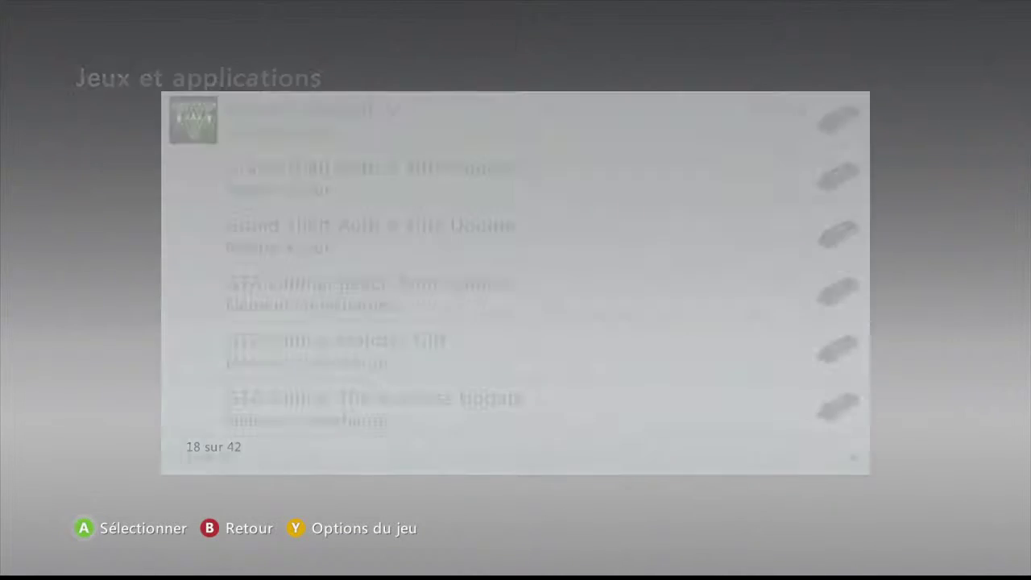
Copy the GTA V save "Supporte la vérité (100.0%)" dated 03/21/14 23:52:29 to the memory card and leave the storage settings.
key(Down)
key(Down)
key(Down)
key(Down)
key(Down)
key(Down)
key(Down)
key(Down)
key(Down)
key(Down)
key(Down)
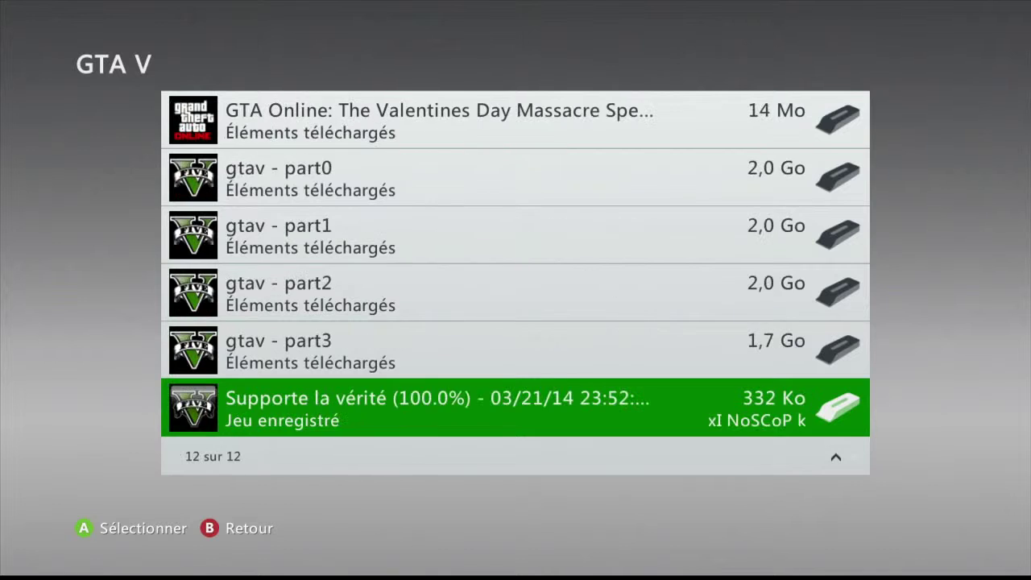
key(Return)
key(Return)
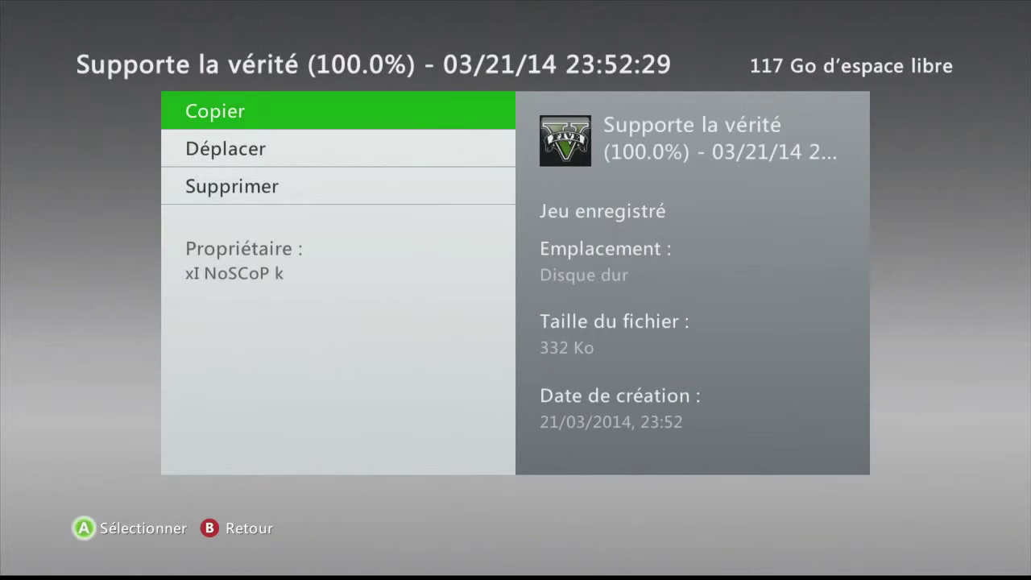
key(Return)
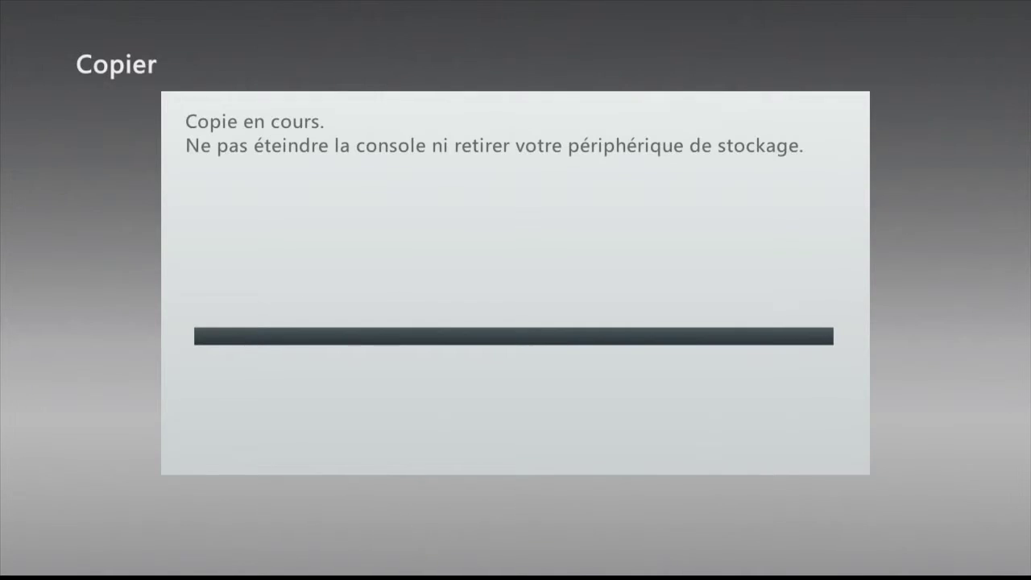
key(Escape)
key(Escape)
key(Escape)
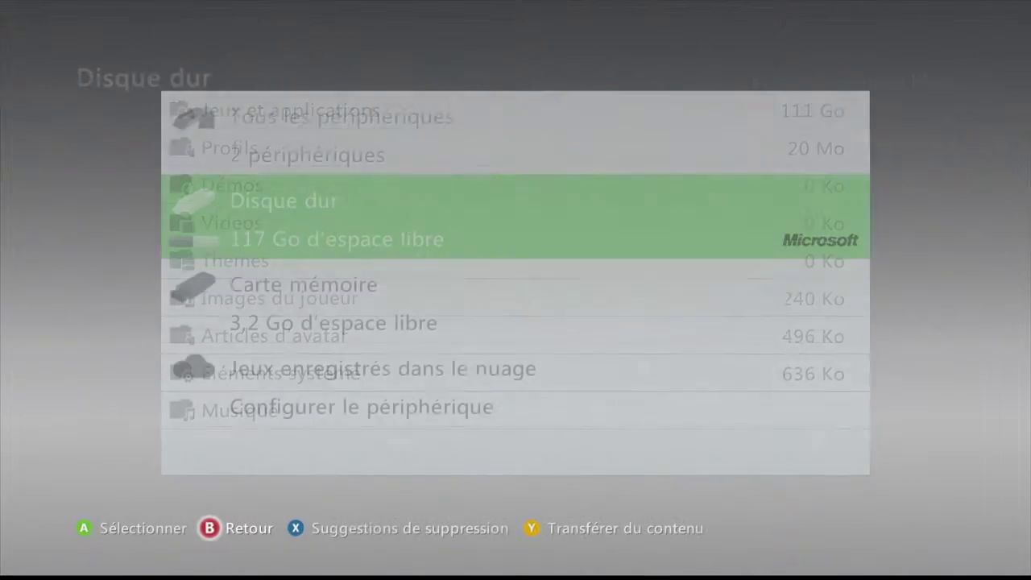
key(Escape)
key(Escape)
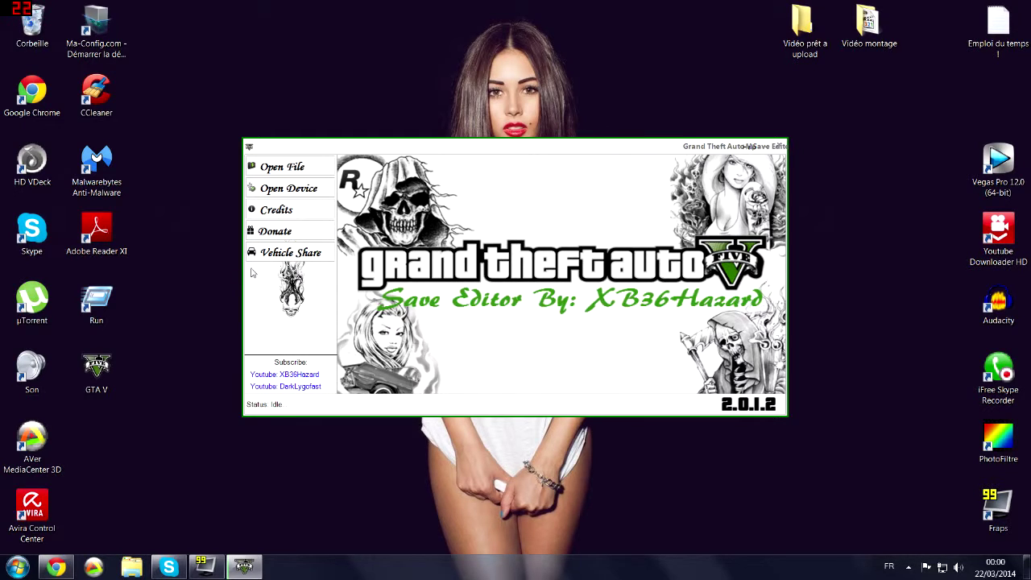
In Grand Theft Auto V Save Editor, open the "Supporte la vérité (100.0%)" save from device USB: E without making a backup.
click(286, 189)
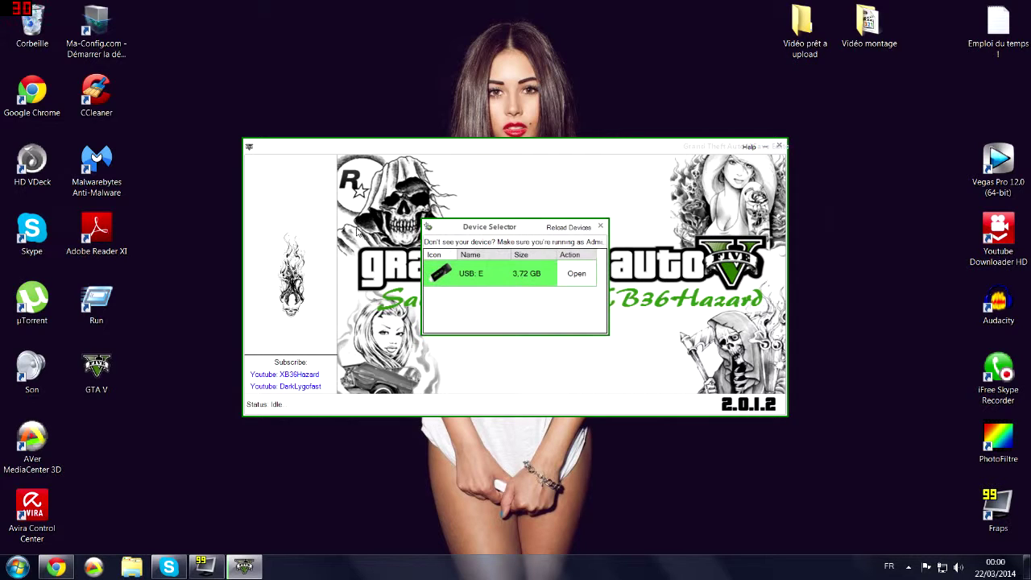
click(574, 275)
click(568, 259)
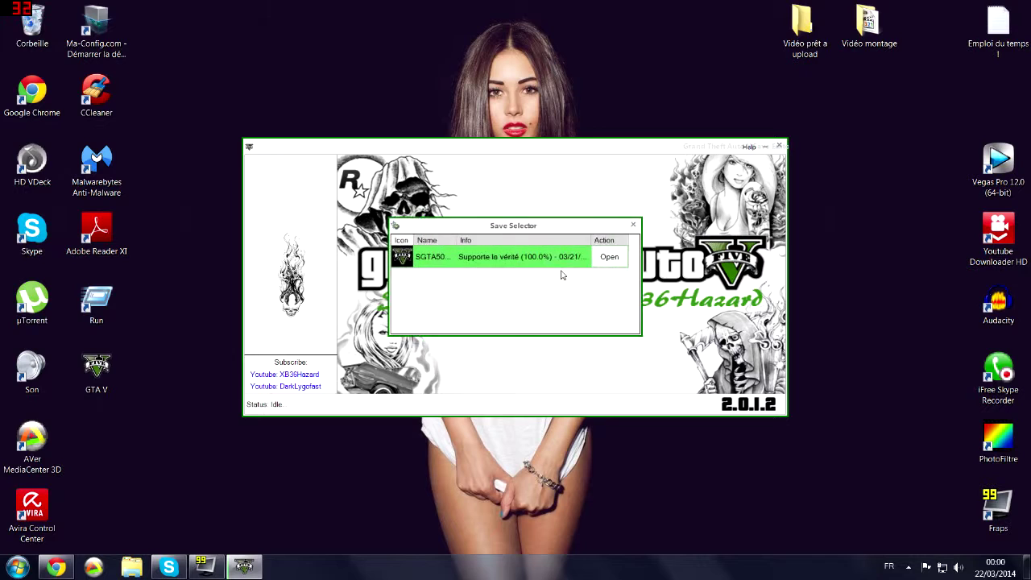
click(610, 256)
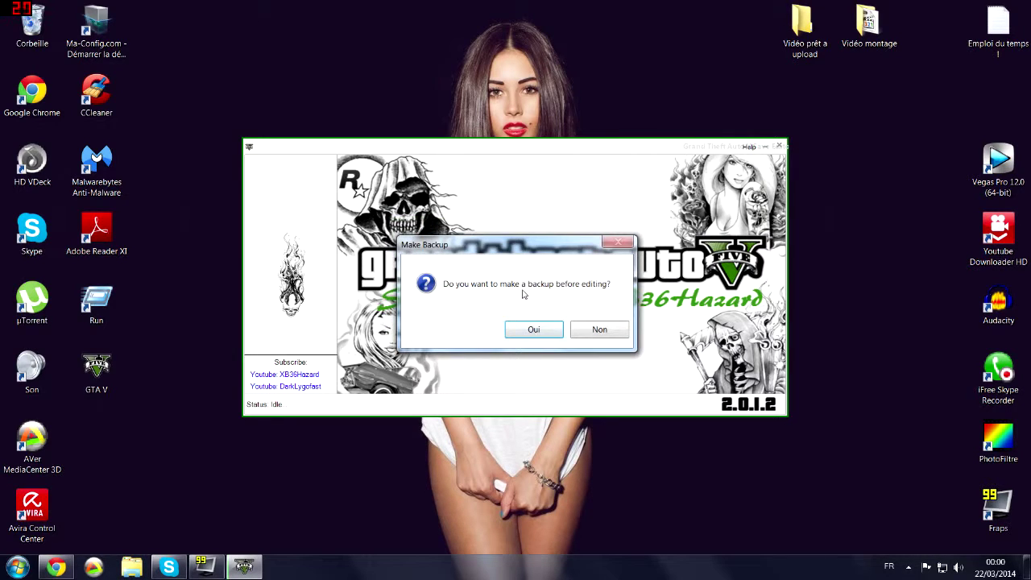
click(596, 332)
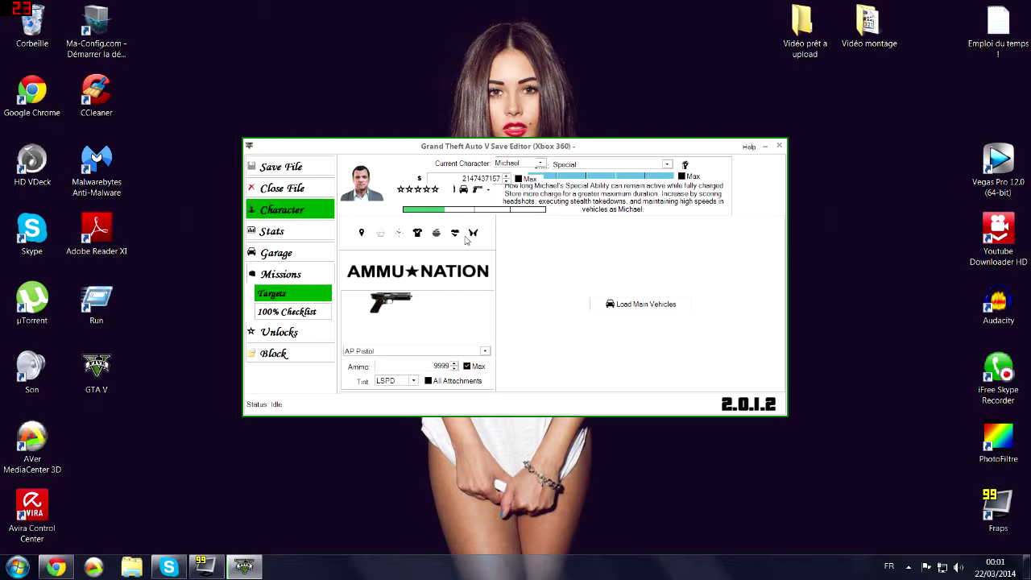
In the Michael (Vinewood Garage) vehicles, replace the Sabre Turbo with a Sanchez.
click(283, 264)
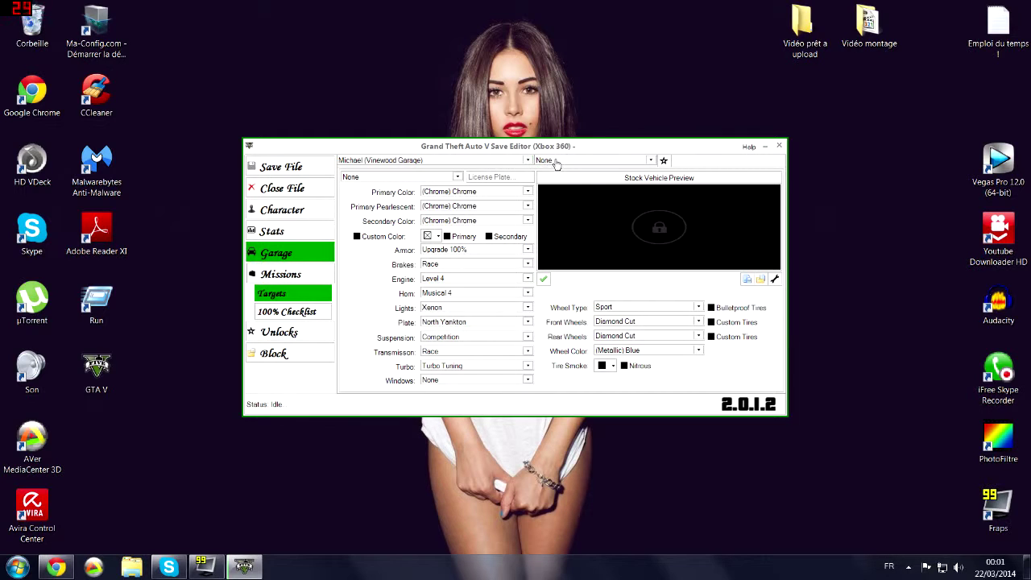
click(551, 163)
click(556, 193)
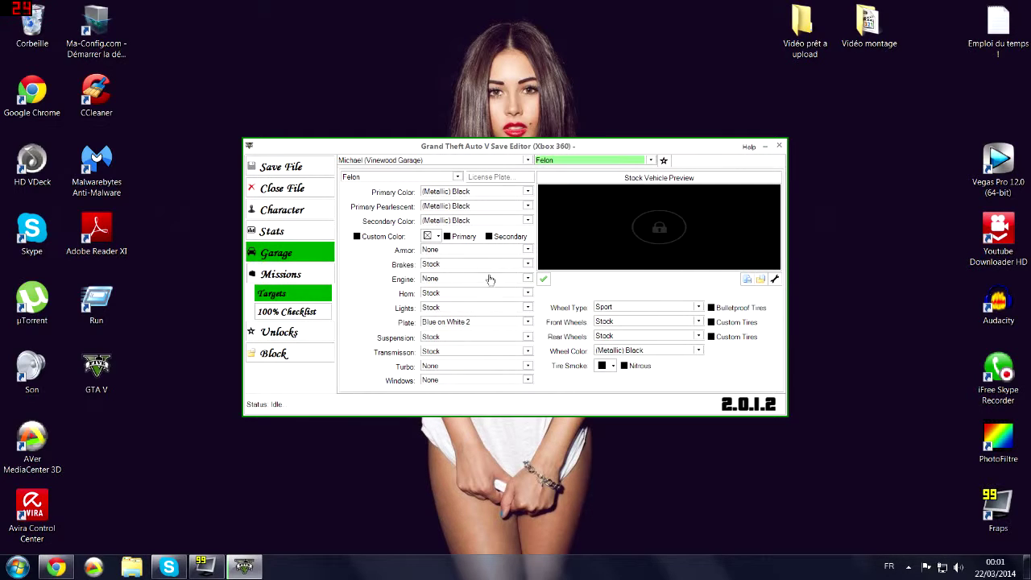
click(423, 177)
key(s)
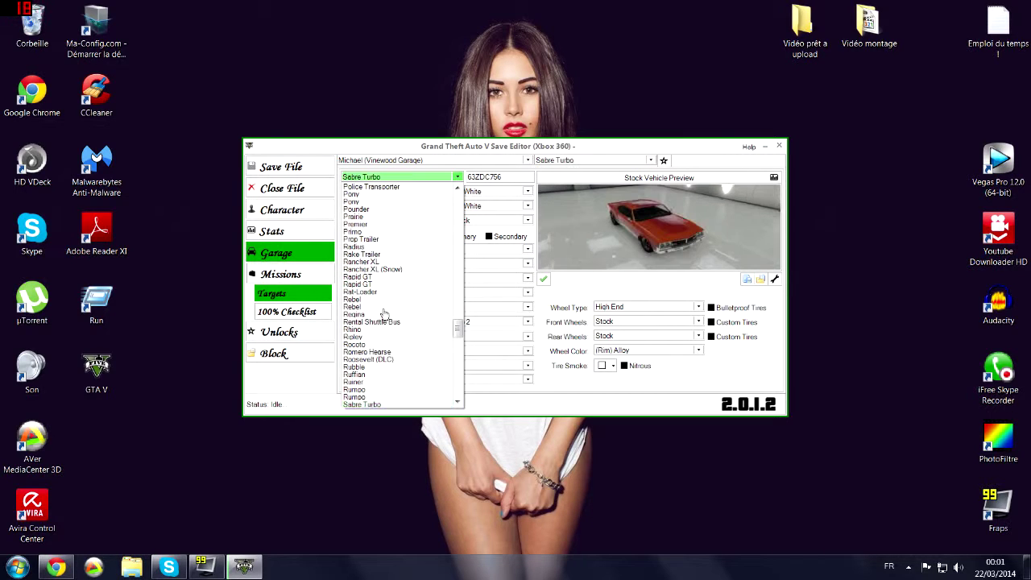
drag(456, 327, 457, 347)
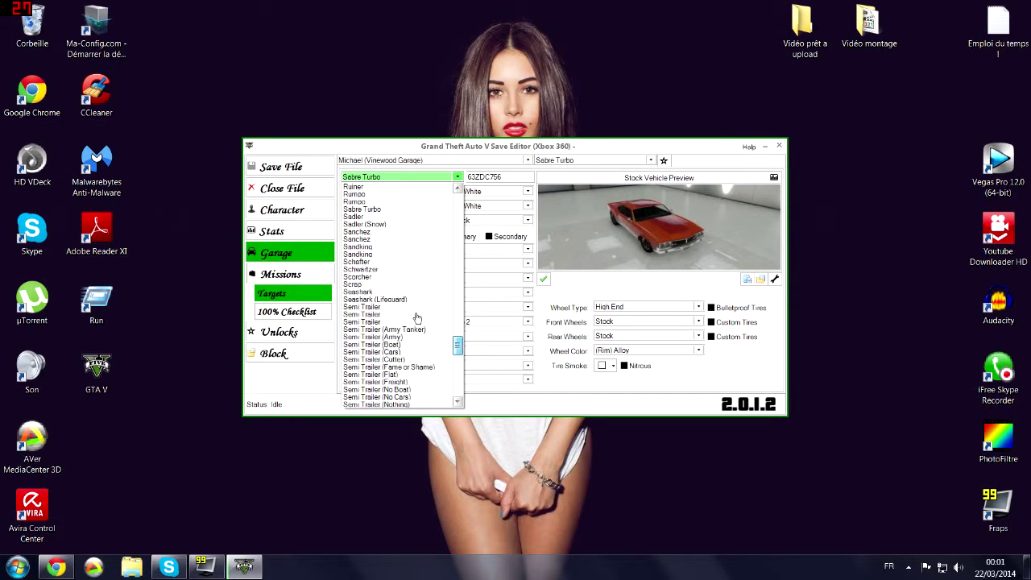
click(375, 234)
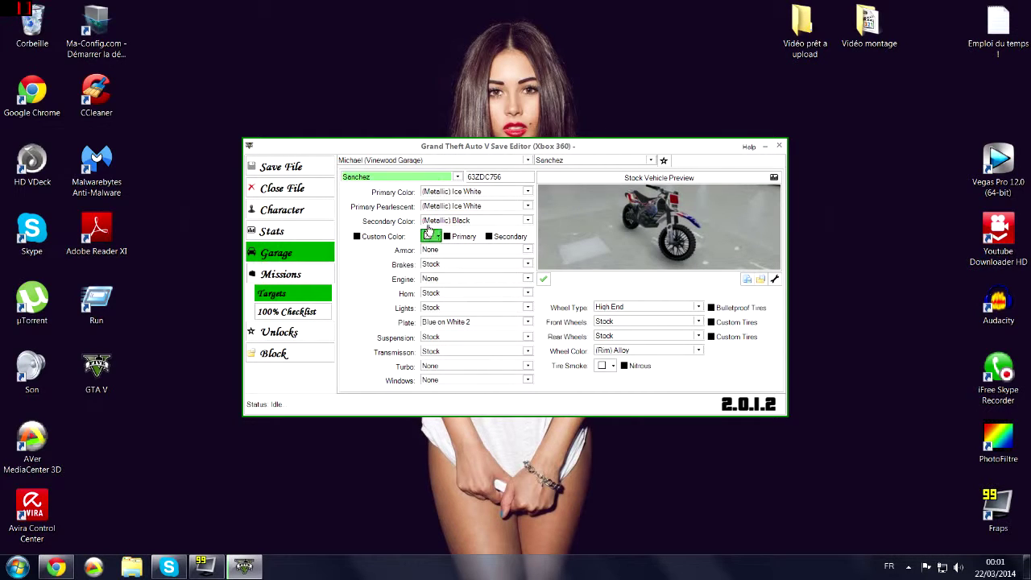
Choose (Metallic) Ice White as the Sanchez's primary color and max all of its upgrades.
click(467, 192)
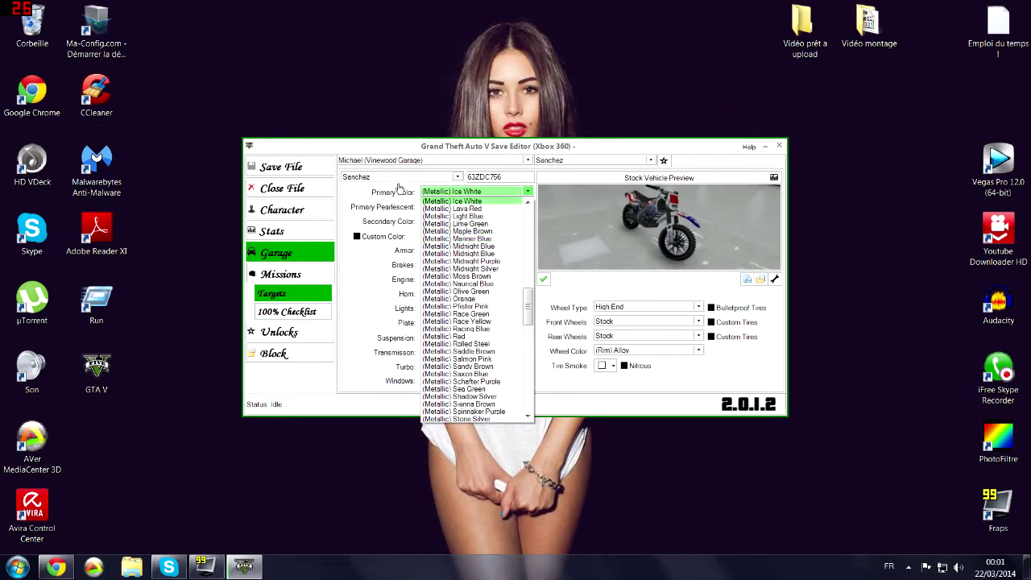
click(451, 200)
click(544, 279)
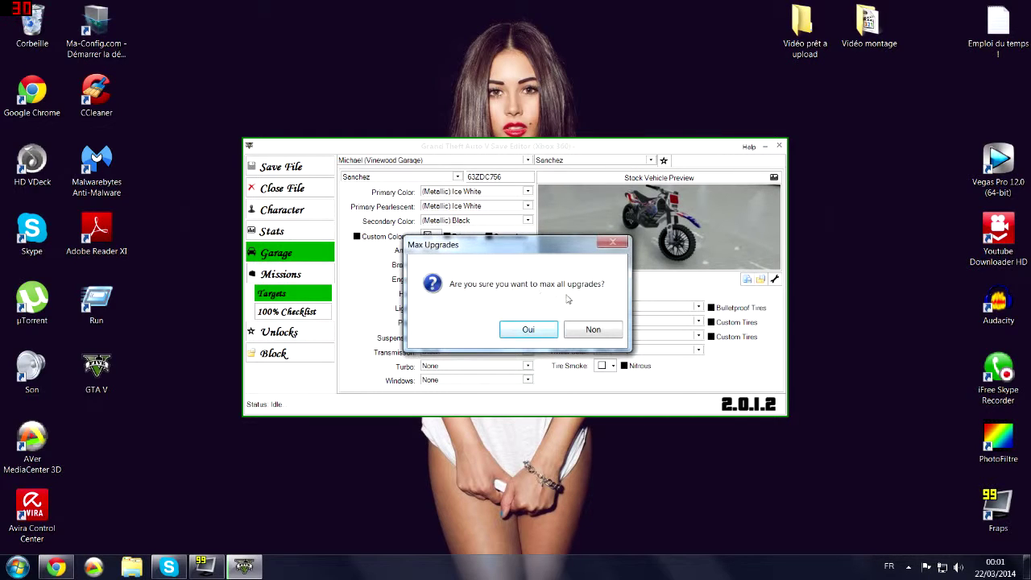
click(527, 330)
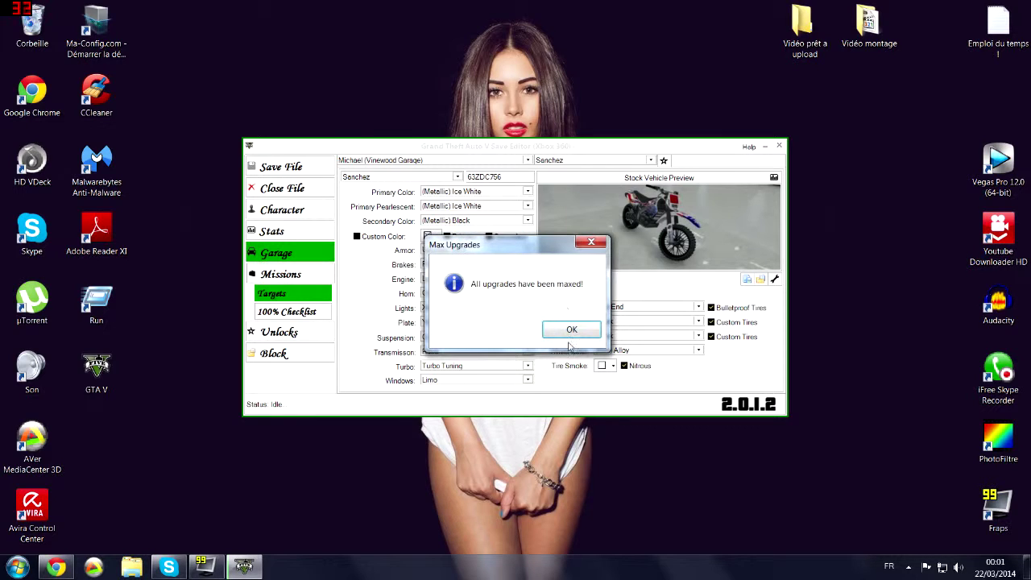
click(570, 332)
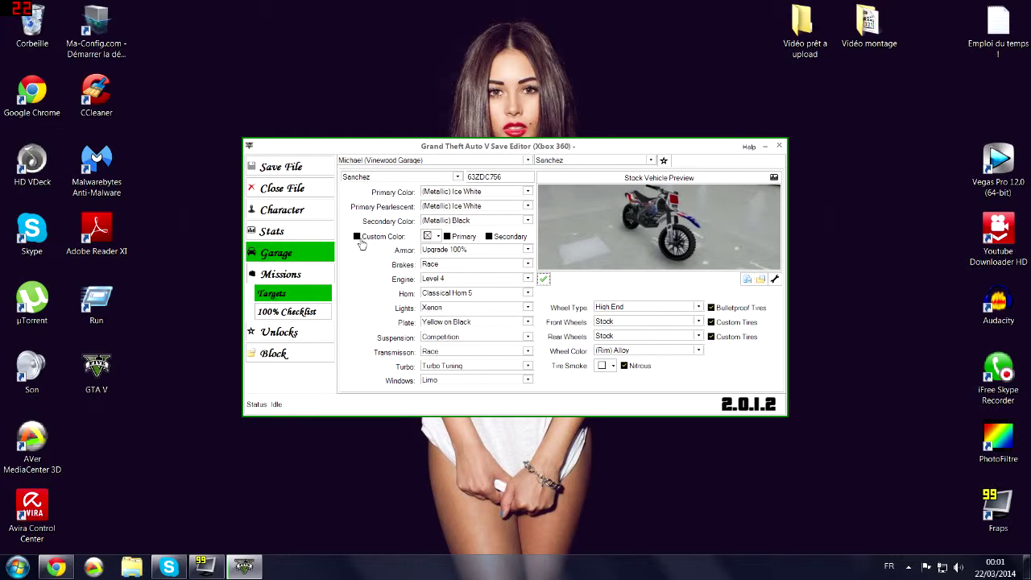
Enable a custom color on the Sanchez, set it to the standard red, and apply it to both primary and secondary.
click(358, 237)
click(447, 236)
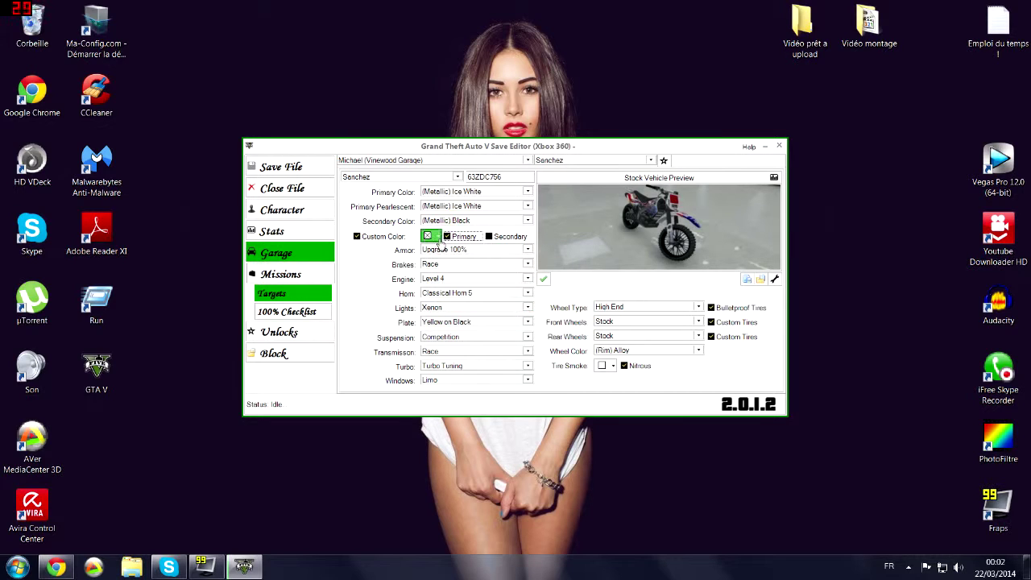
click(427, 237)
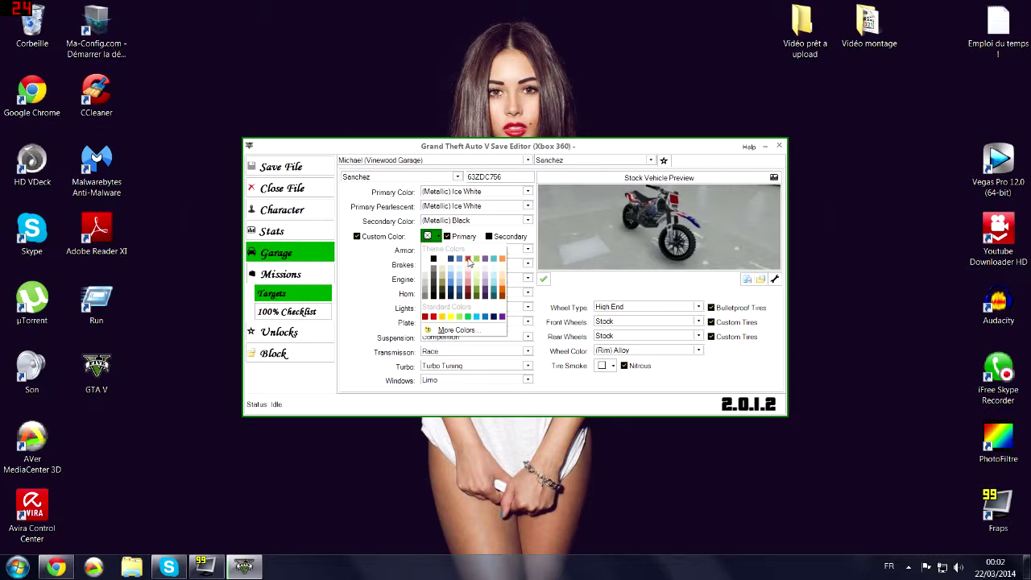
click(433, 316)
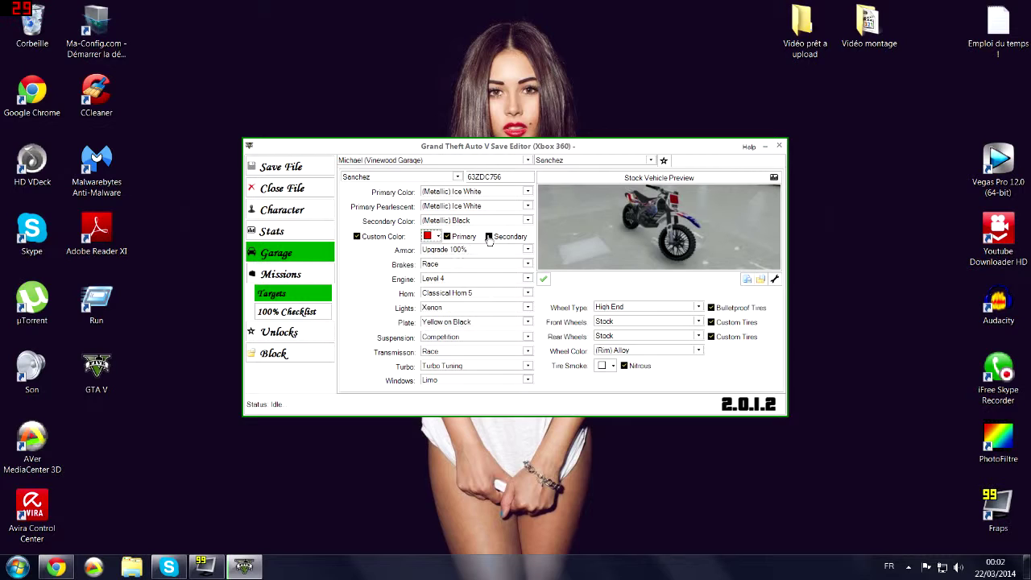
click(488, 237)
Set the Sanchez's wheel type to Bike, with Racer front wheels and Solidus rear wheels.
click(622, 311)
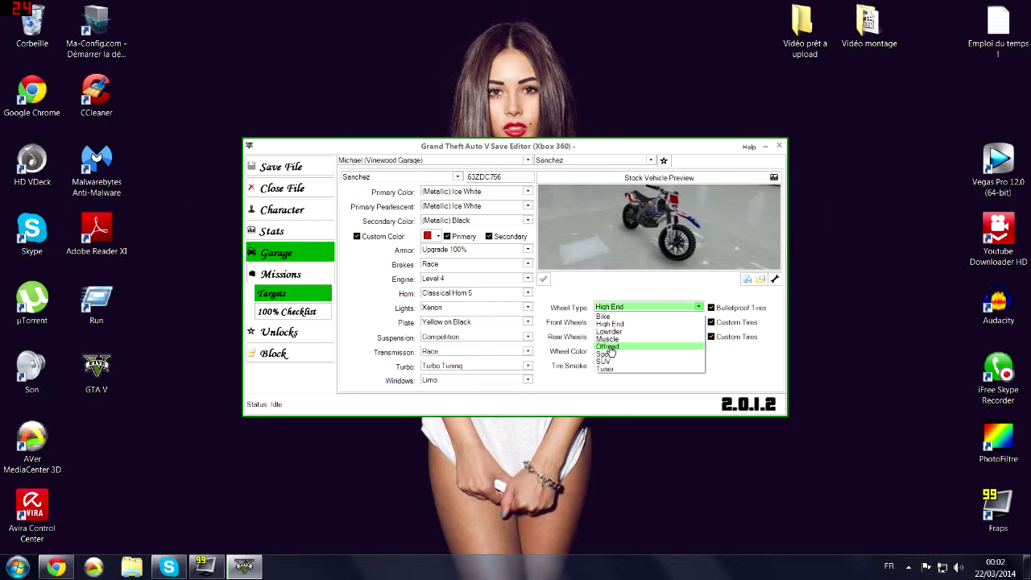
click(612, 316)
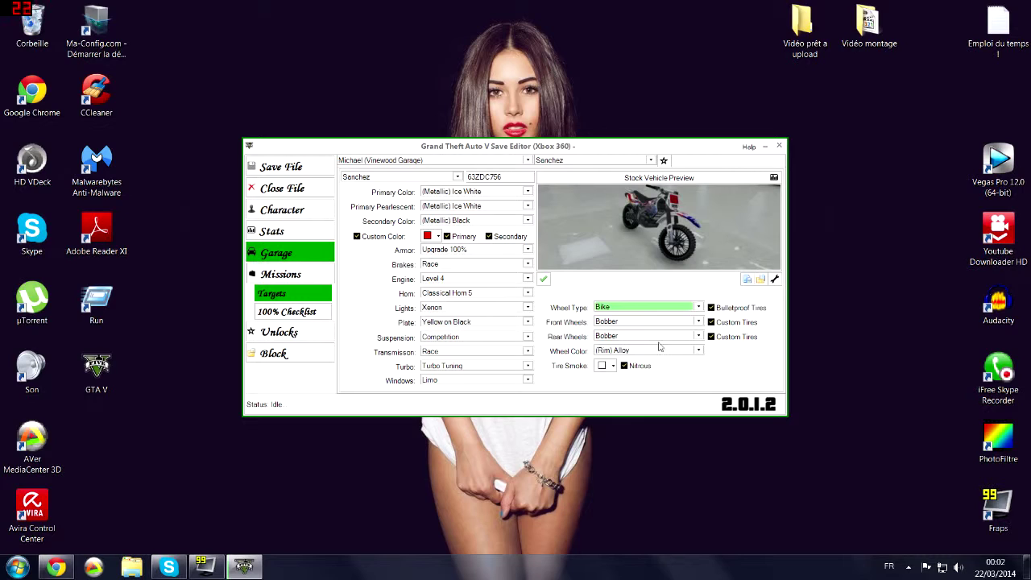
click(619, 322)
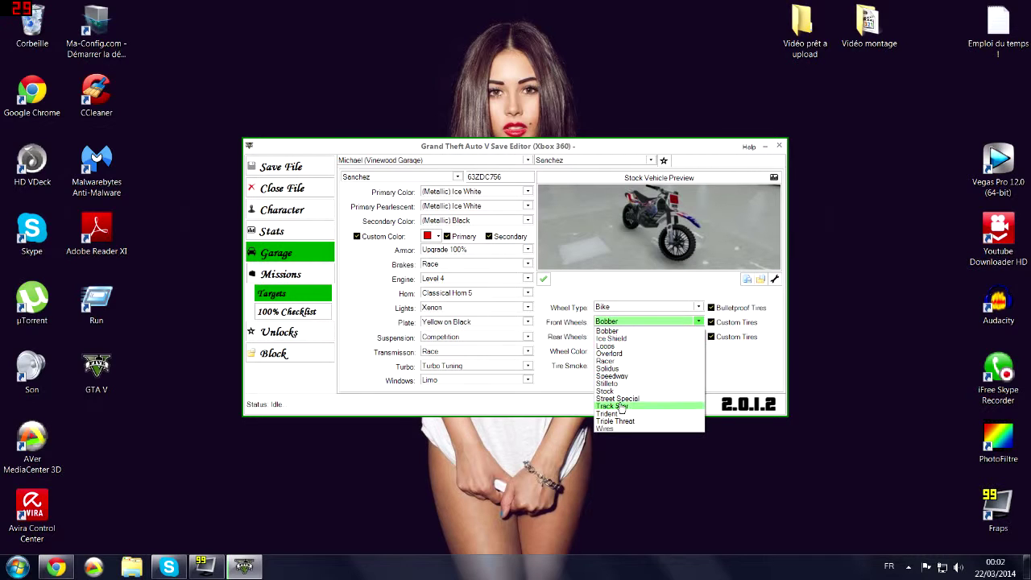
click(621, 361)
click(620, 336)
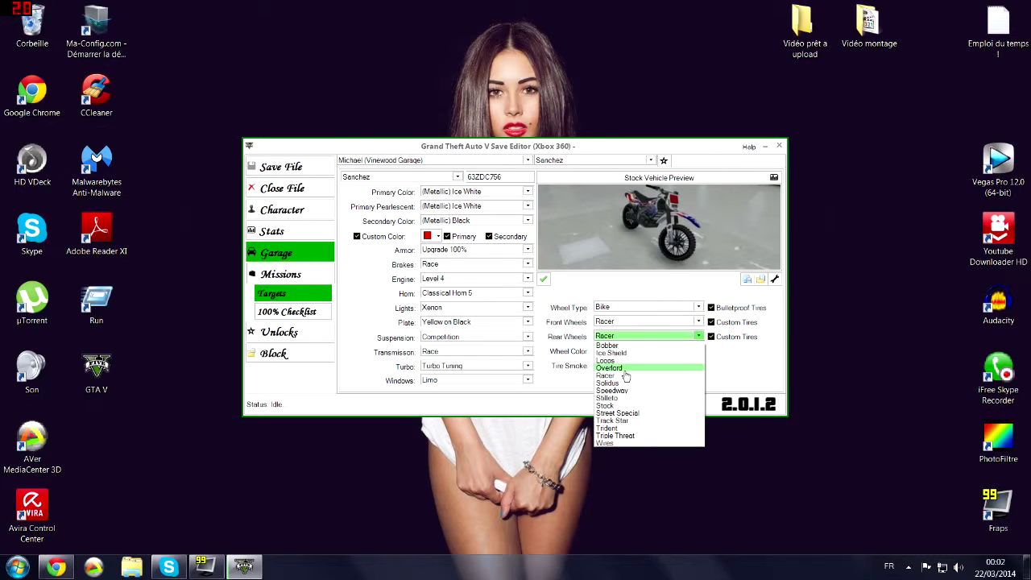
click(625, 383)
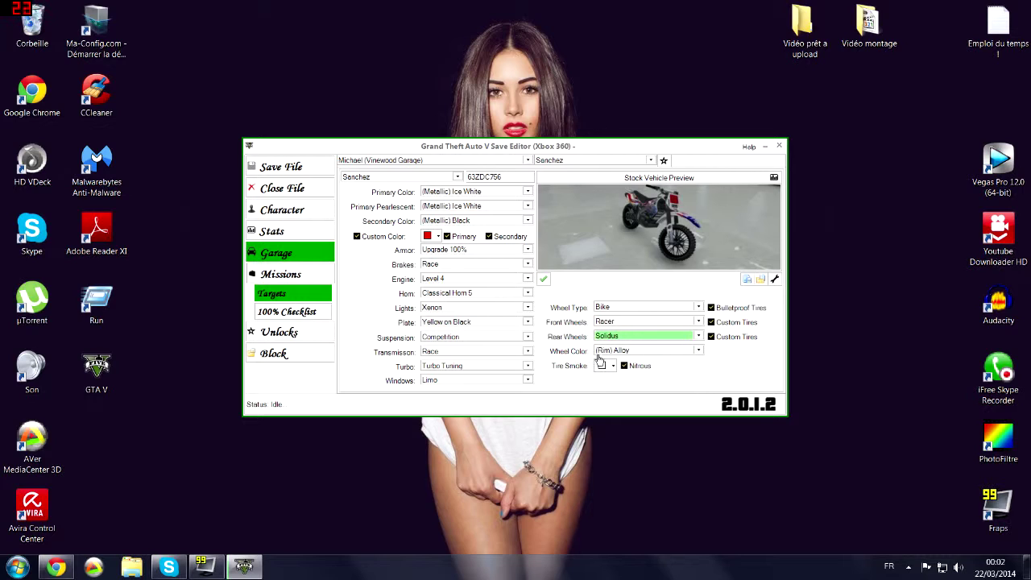
Set the wheel color to (Rim) Bronze and the tire smoke to the standard red.
click(609, 359)
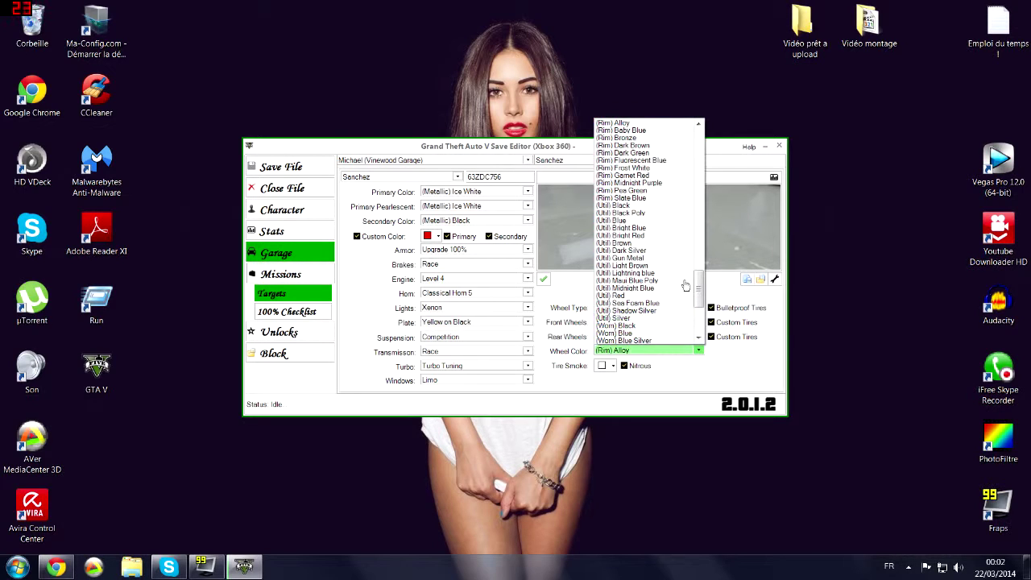
click(633, 138)
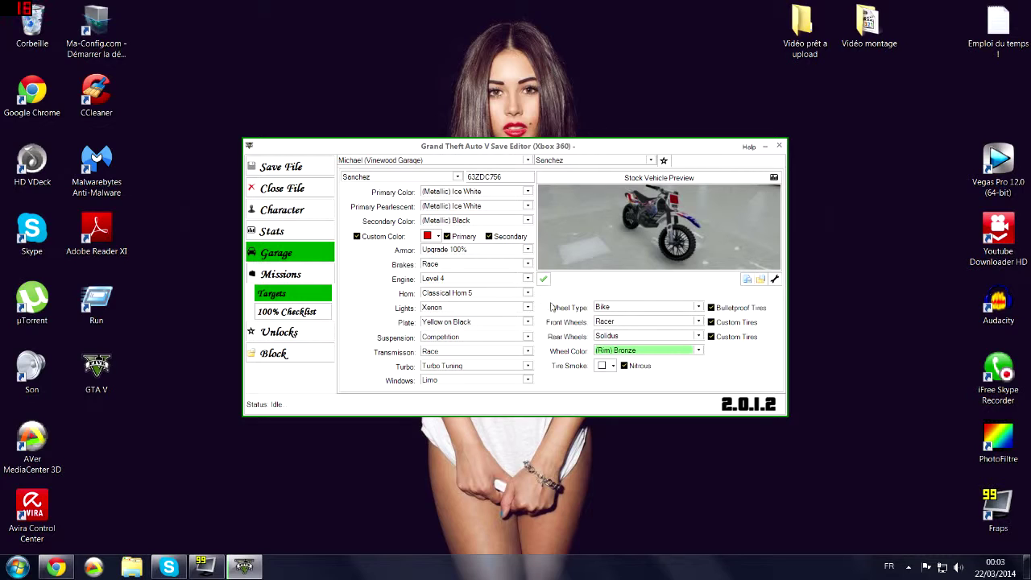
click(605, 367)
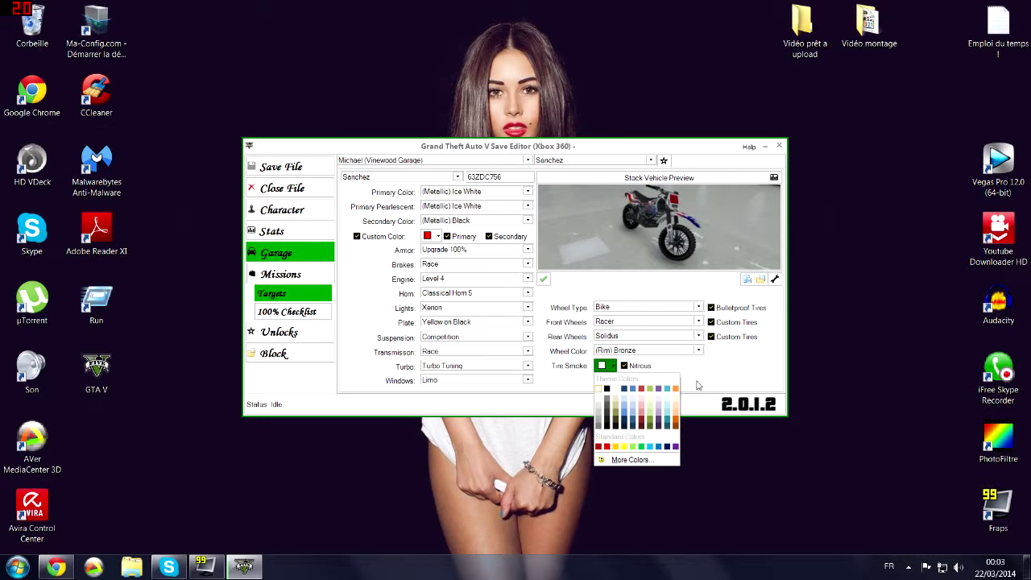
click(698, 385)
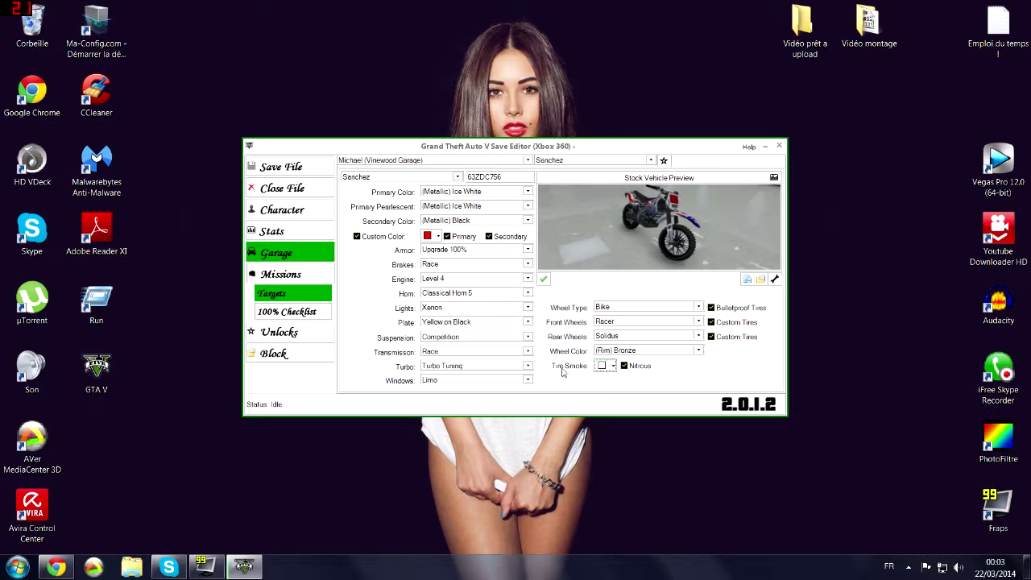
click(609, 367)
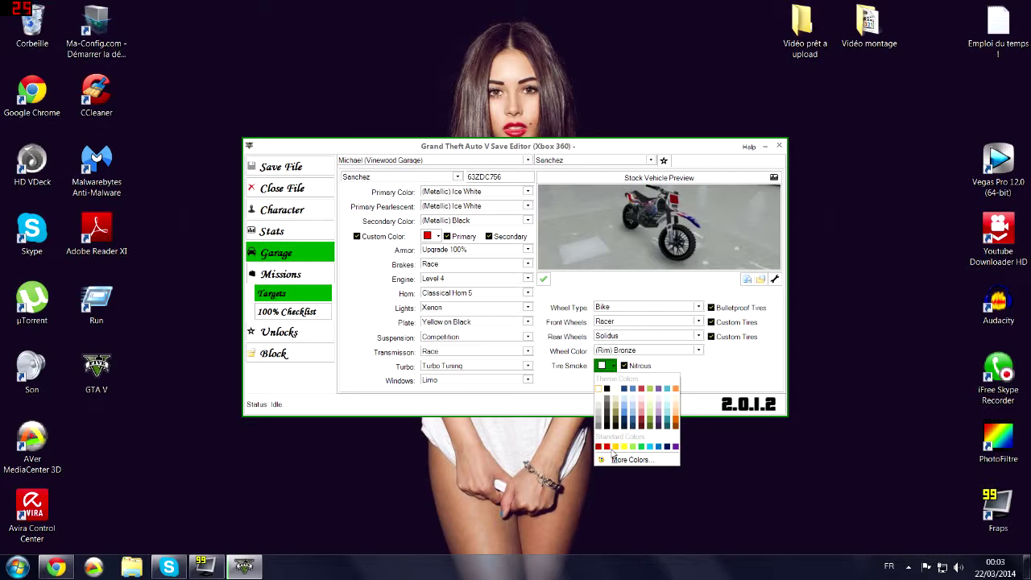
click(607, 447)
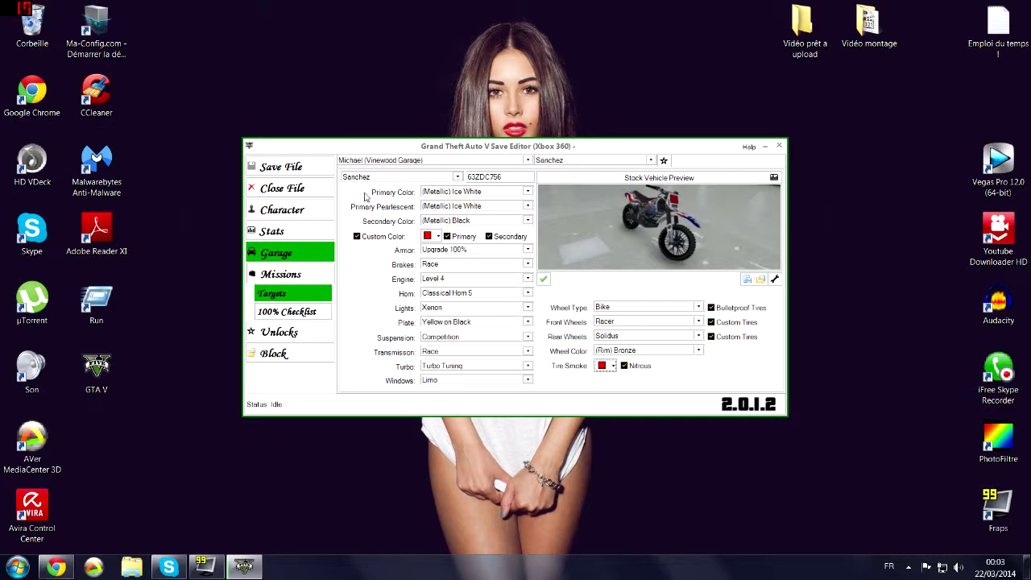
Save the modified save to the device and close the save editor.
click(278, 167)
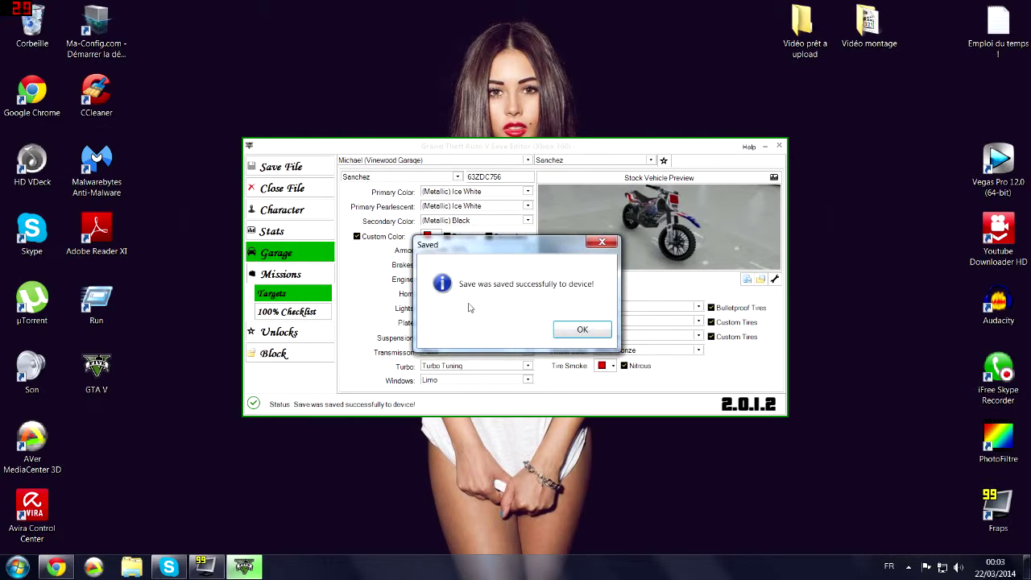
click(582, 329)
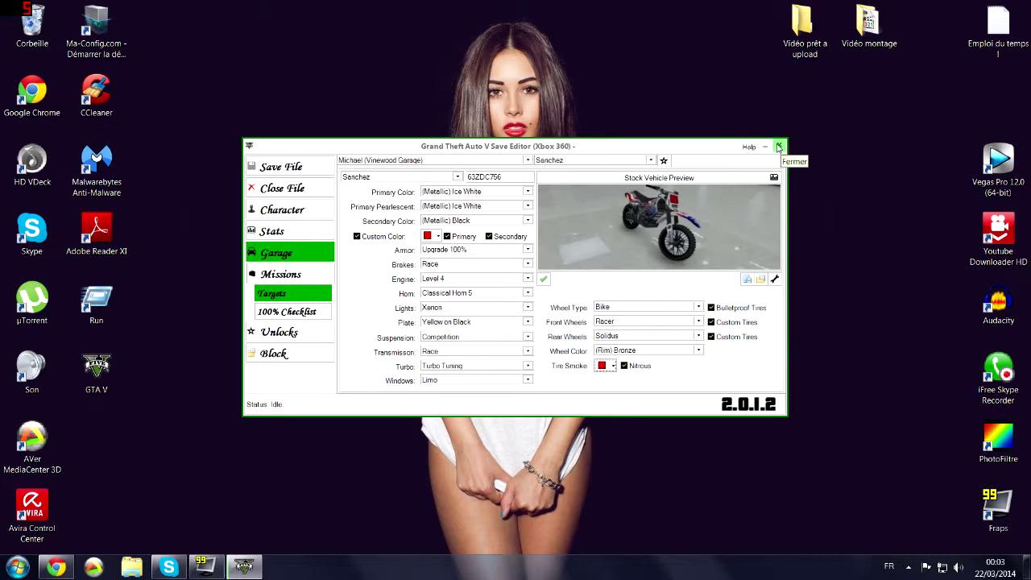
click(778, 147)
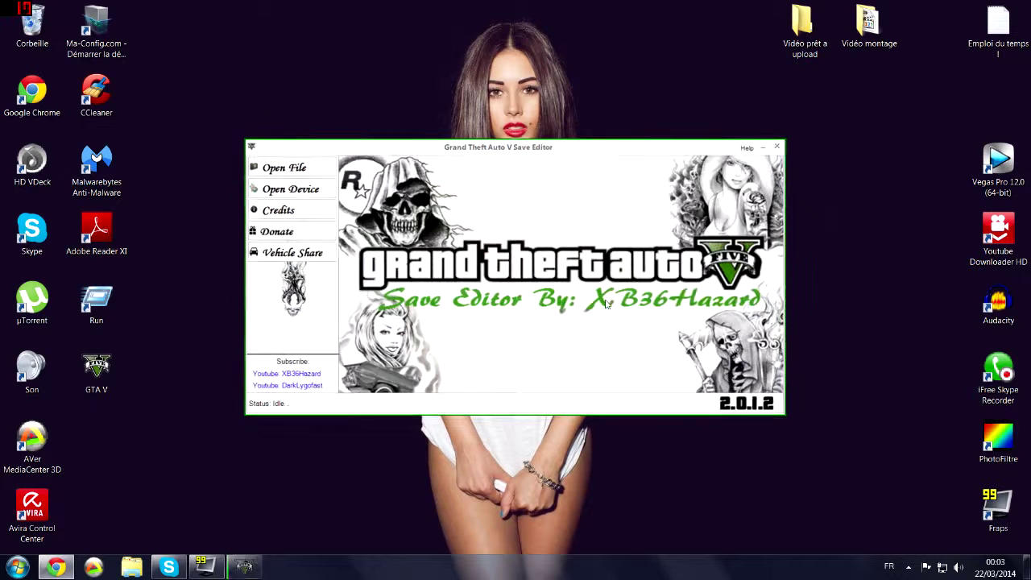
click(211, 570)
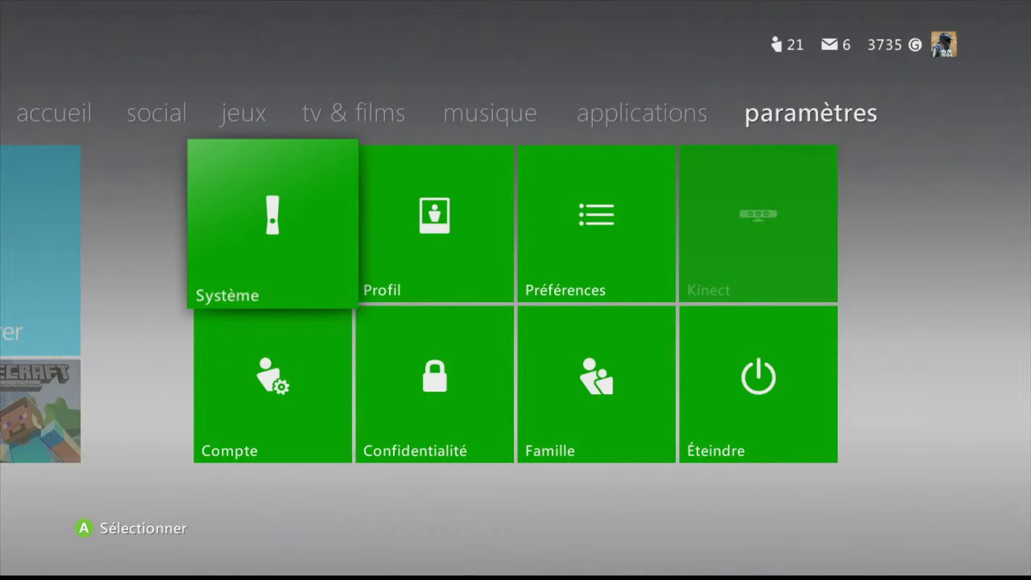
On the Xbox 360, open the memory card's games and applications from the system storage settings.
key(Return)
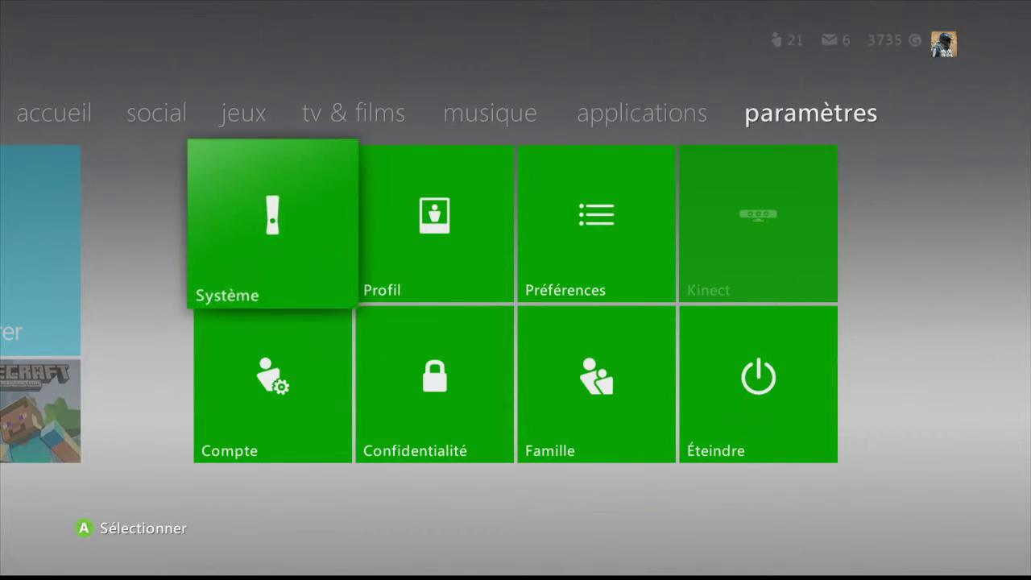
key(Down)
key(Down)
key(Return)
key(Return)
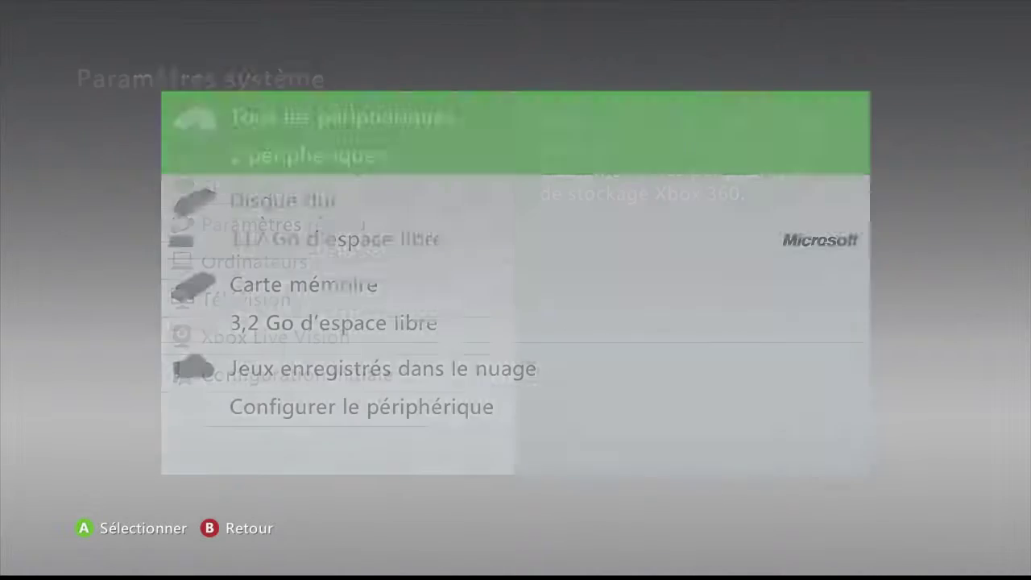
key(Down)
key(Down)
key(Return)
key(Return)
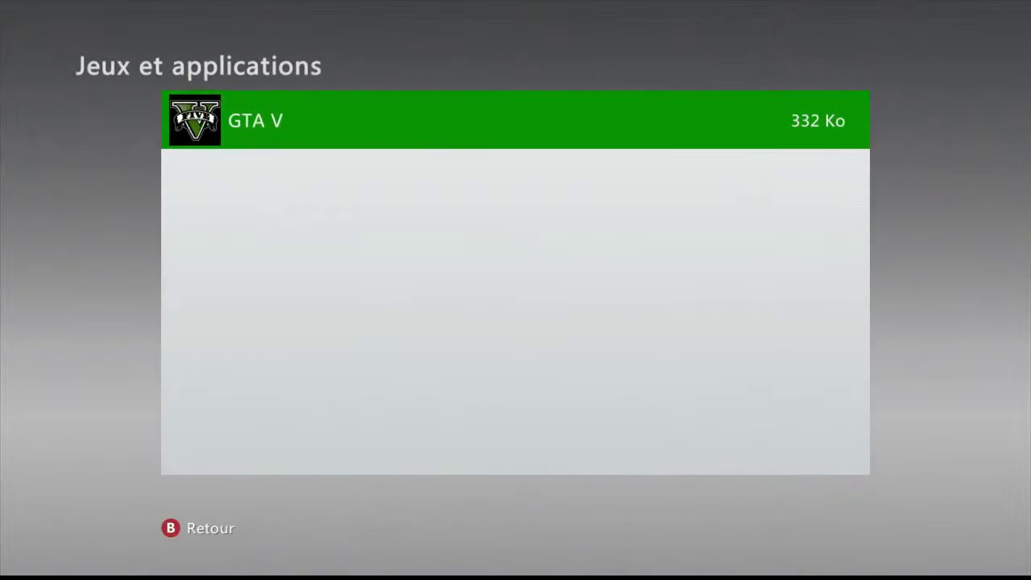
Move the GTA V save "Supporte la vérité (100.0%)" dated 03/21/14 23:52:29 to the hard drive, replacing the existing item, and leave the storage settings.
key(Return)
key(Return)
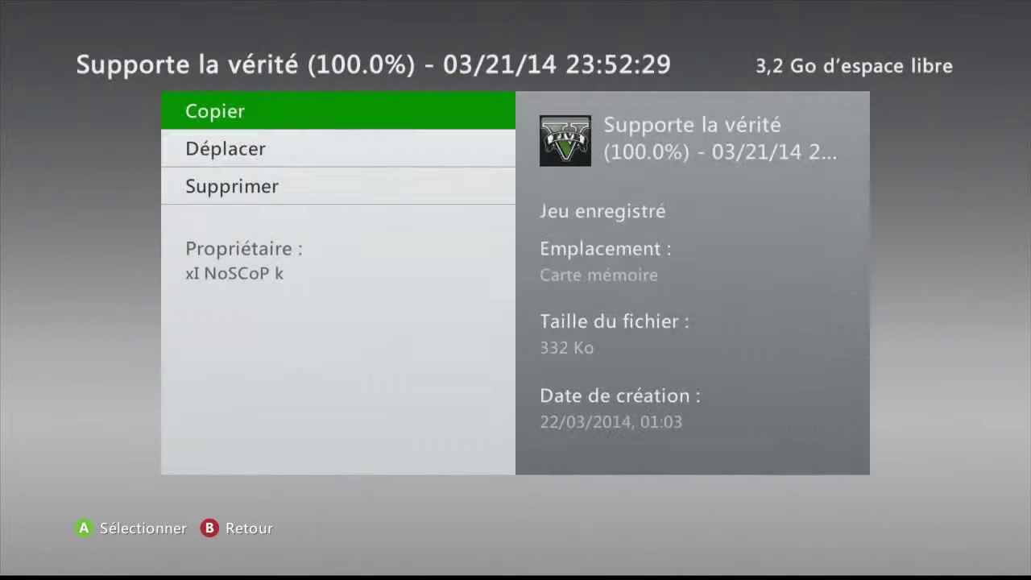
key(Down)
key(Return)
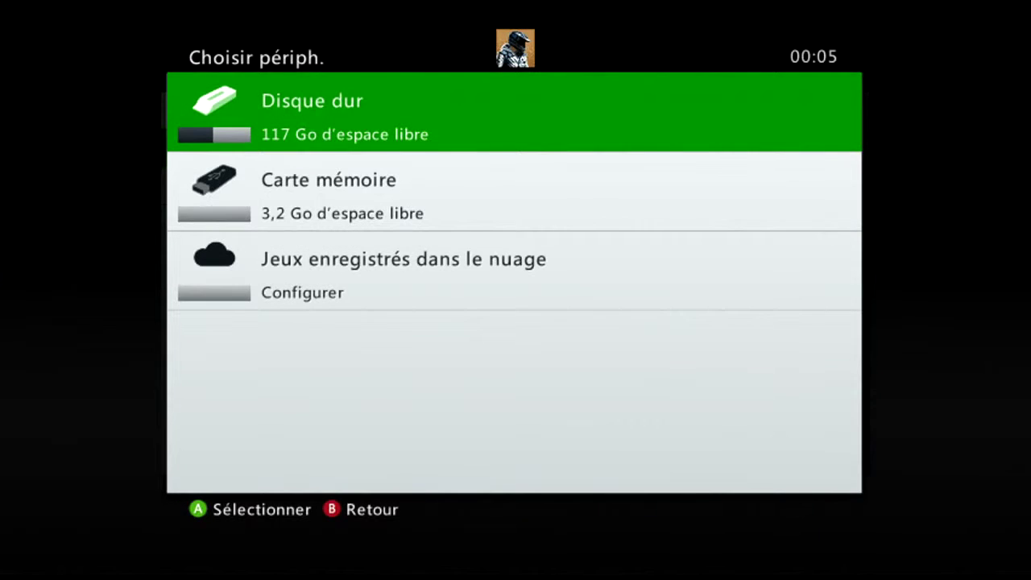
key(Return)
key(Up)
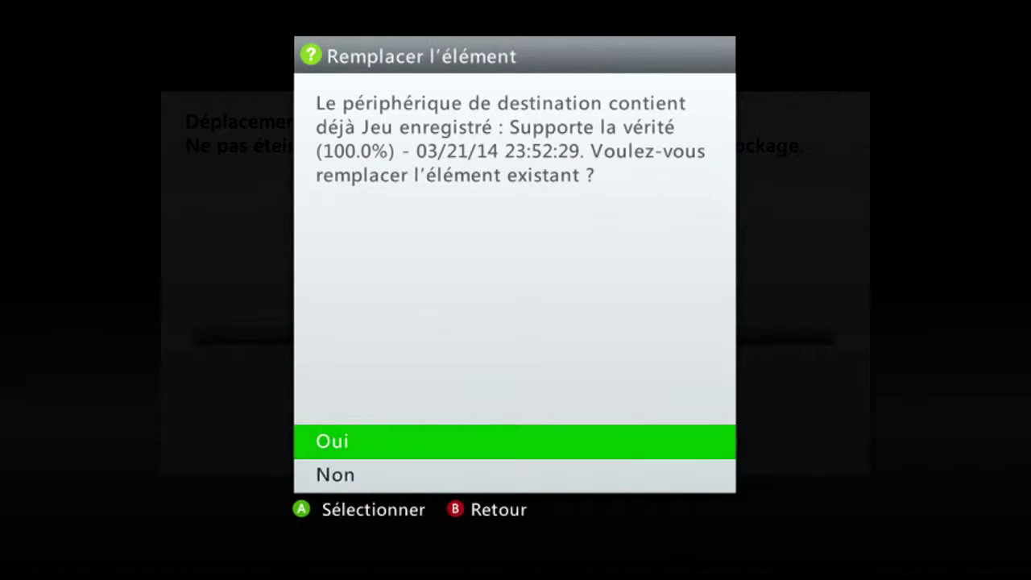
key(Return)
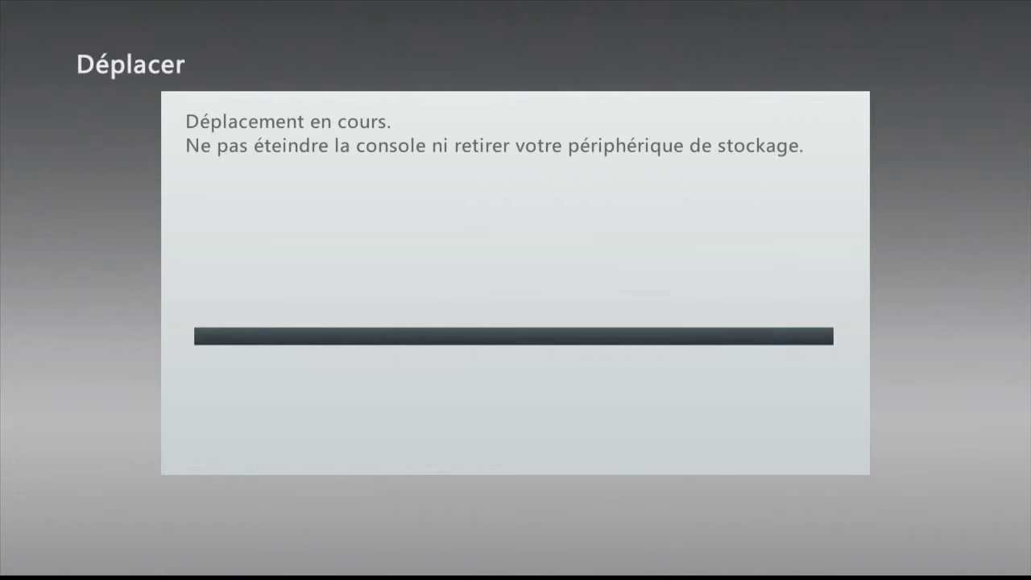
key(Escape)
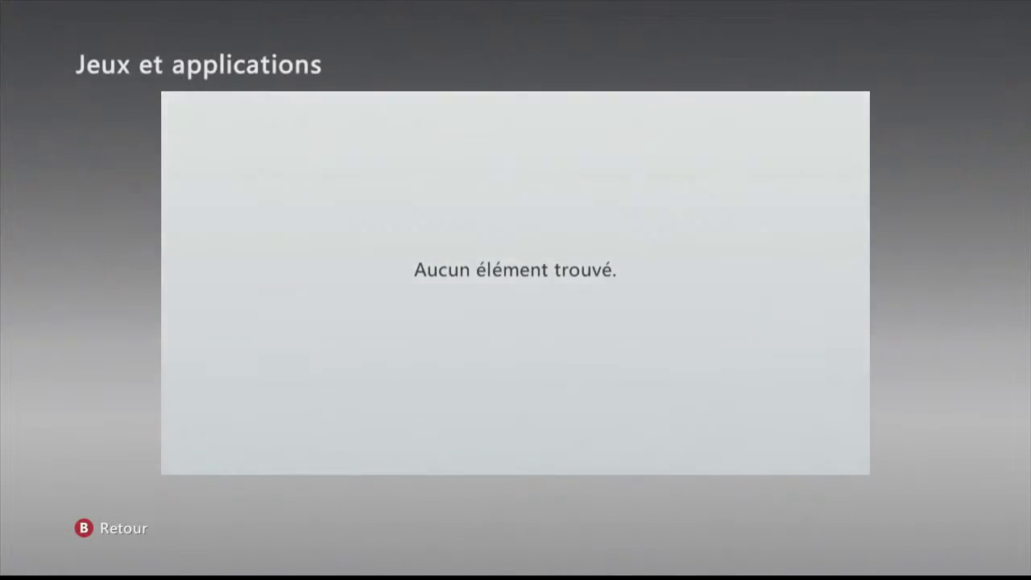
key(Escape)
key(Escape)
key(Escape)
key(Escape)
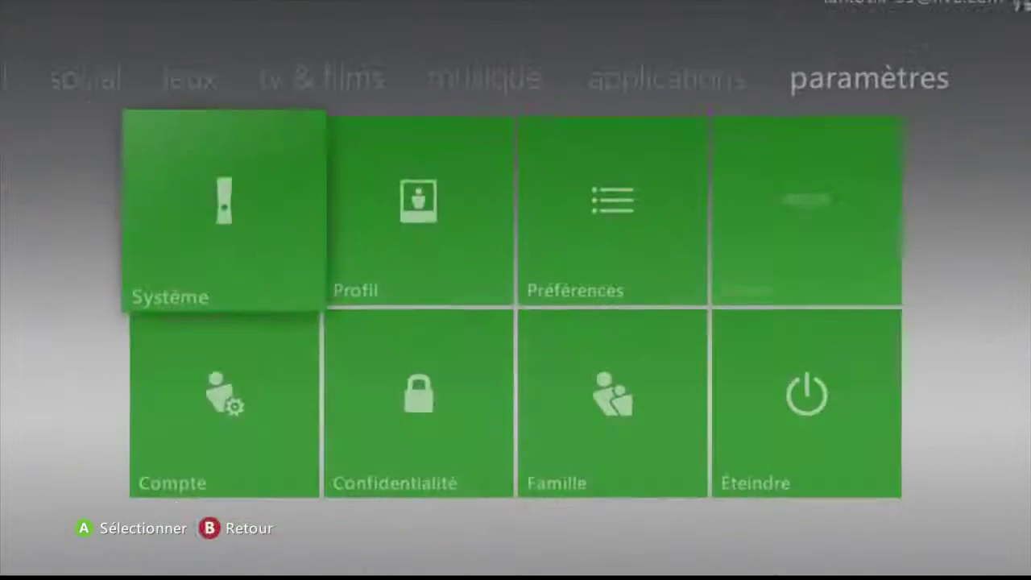
Launch Grand Theft Auto V from the pinned games on the Xbox dashboard.
key(Escape)
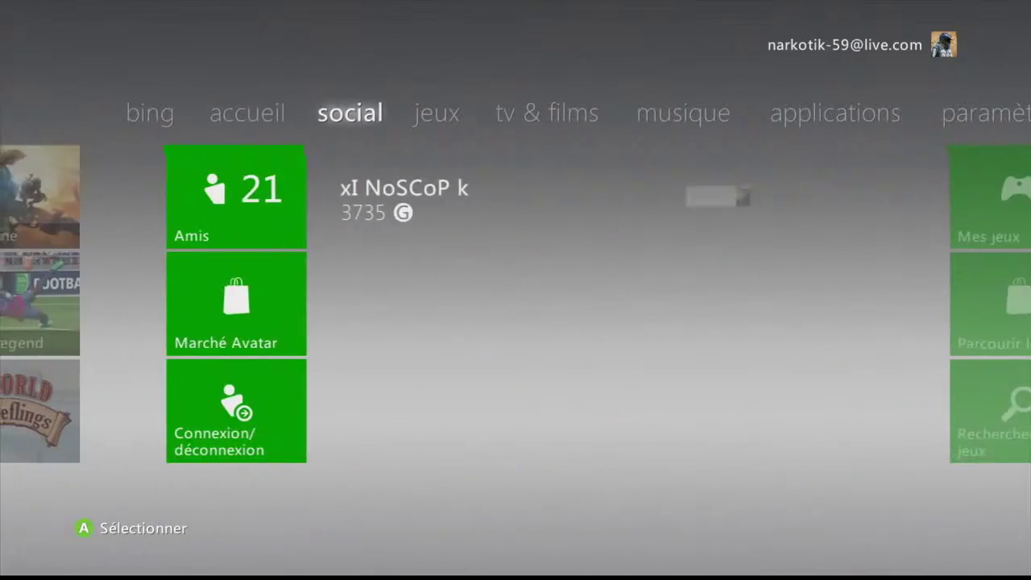
key(Down)
key(Return)
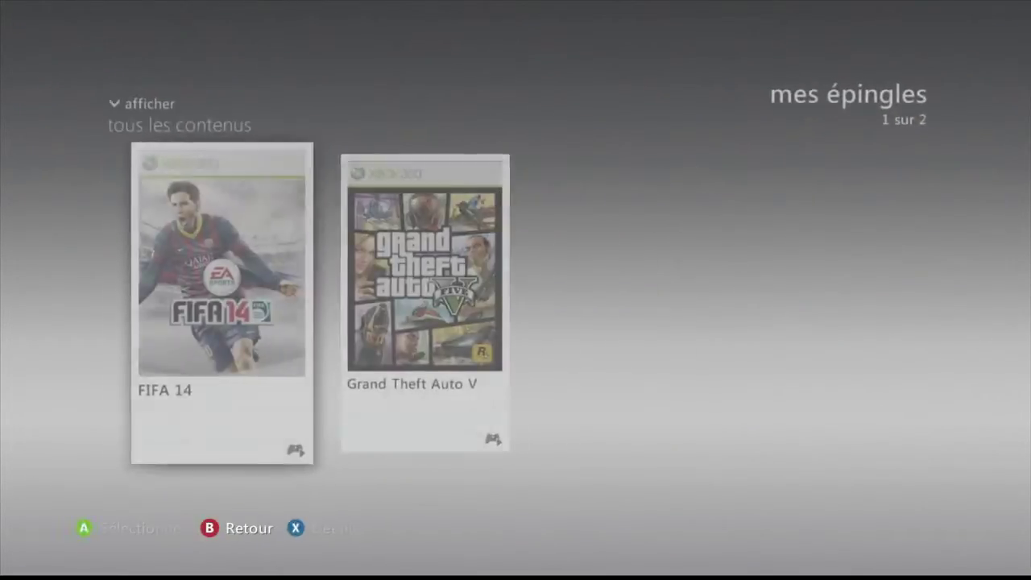
key(Right)
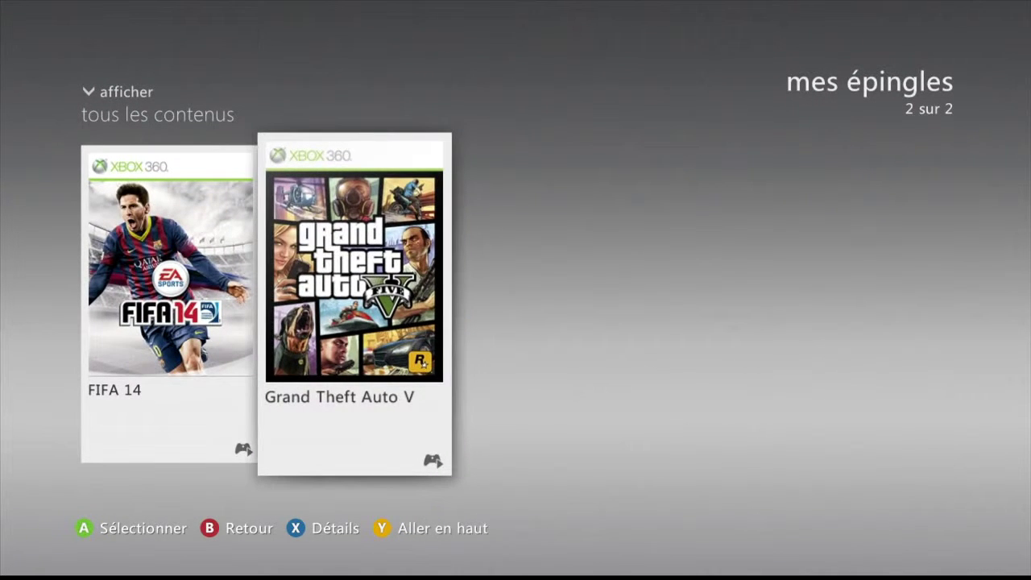
key(Return)
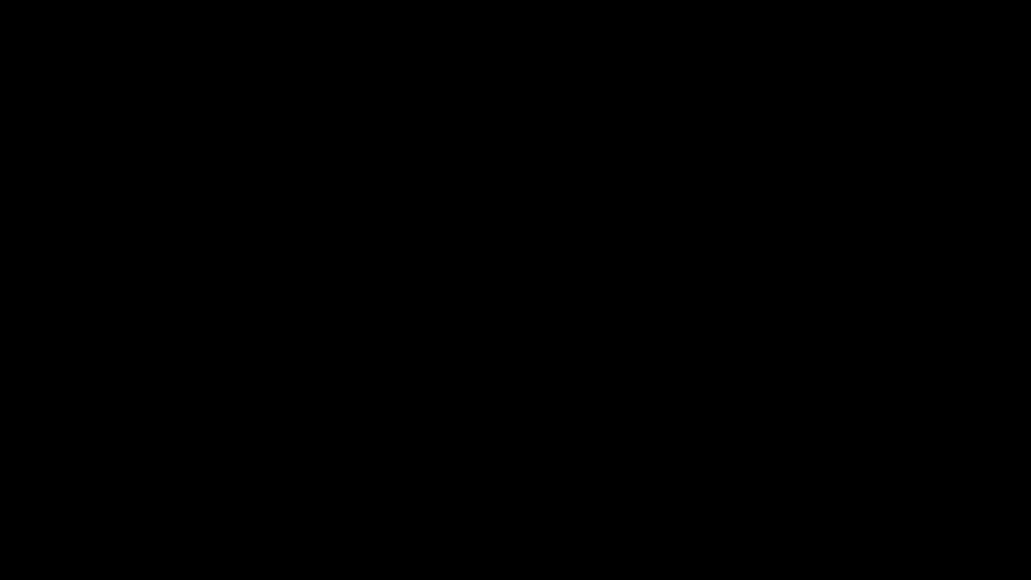